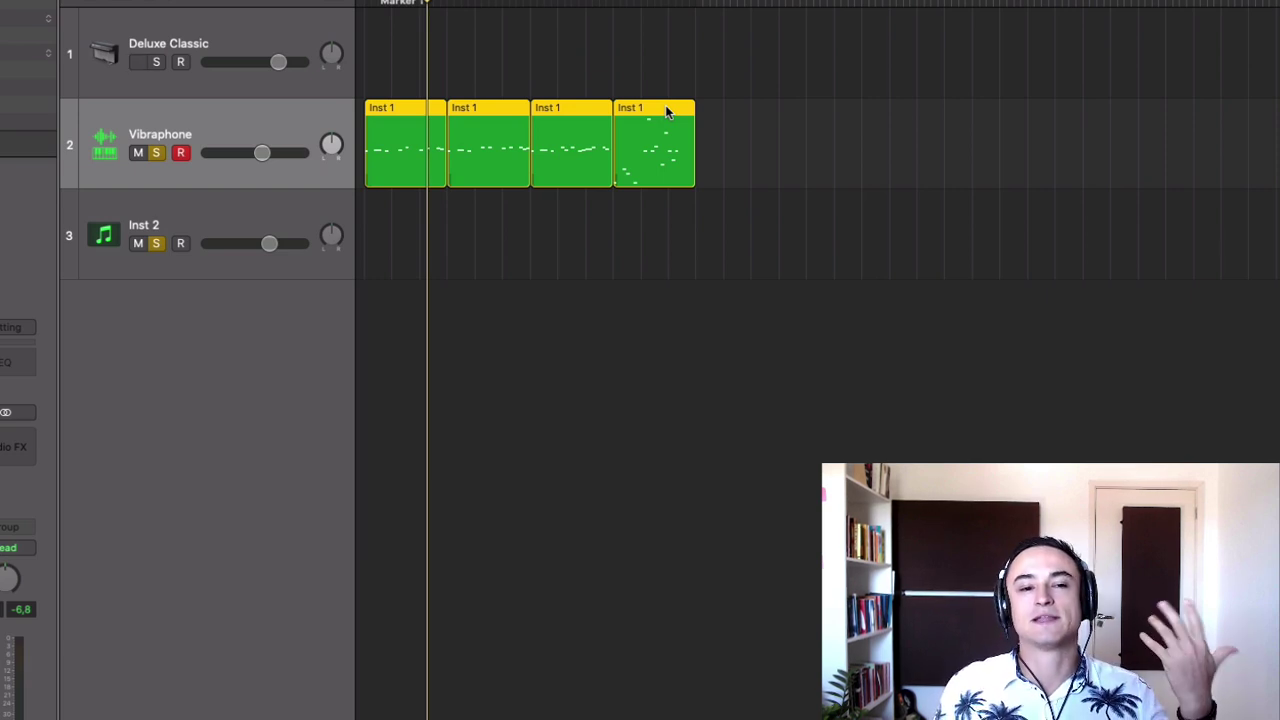
Play back the four Vibraphone regions from the beginning of the project.
key(Return)
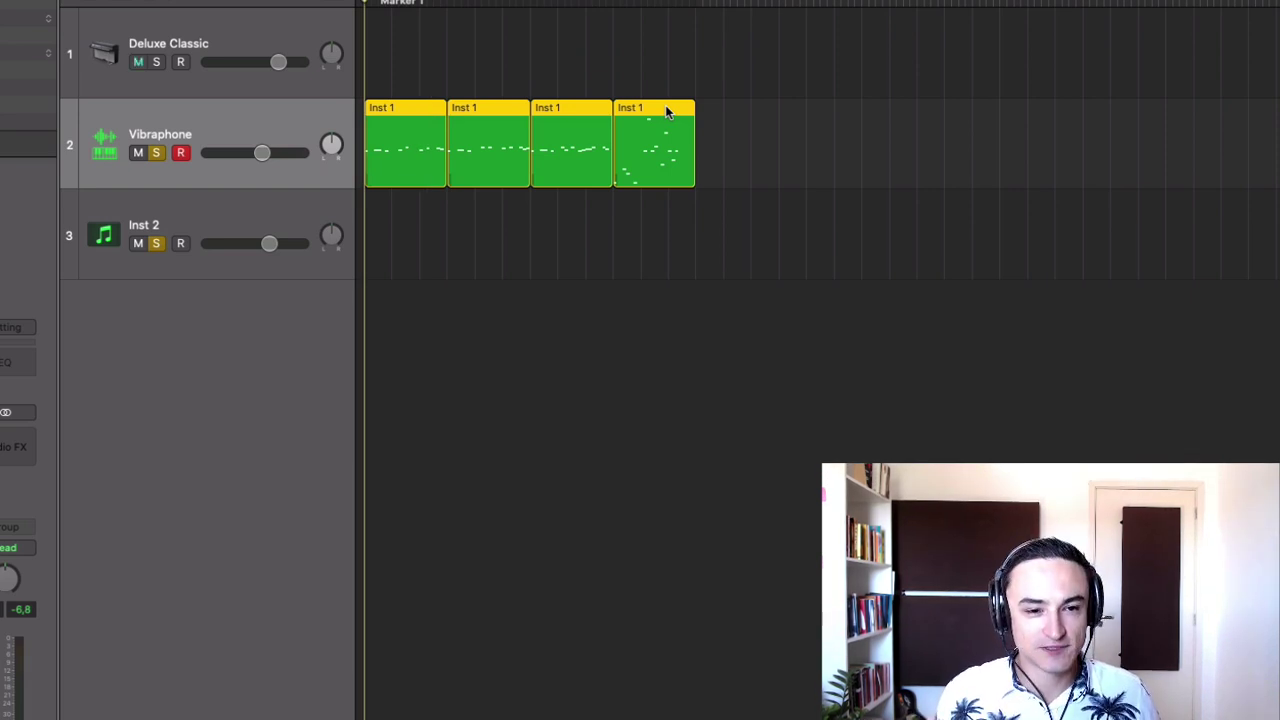
key(space)
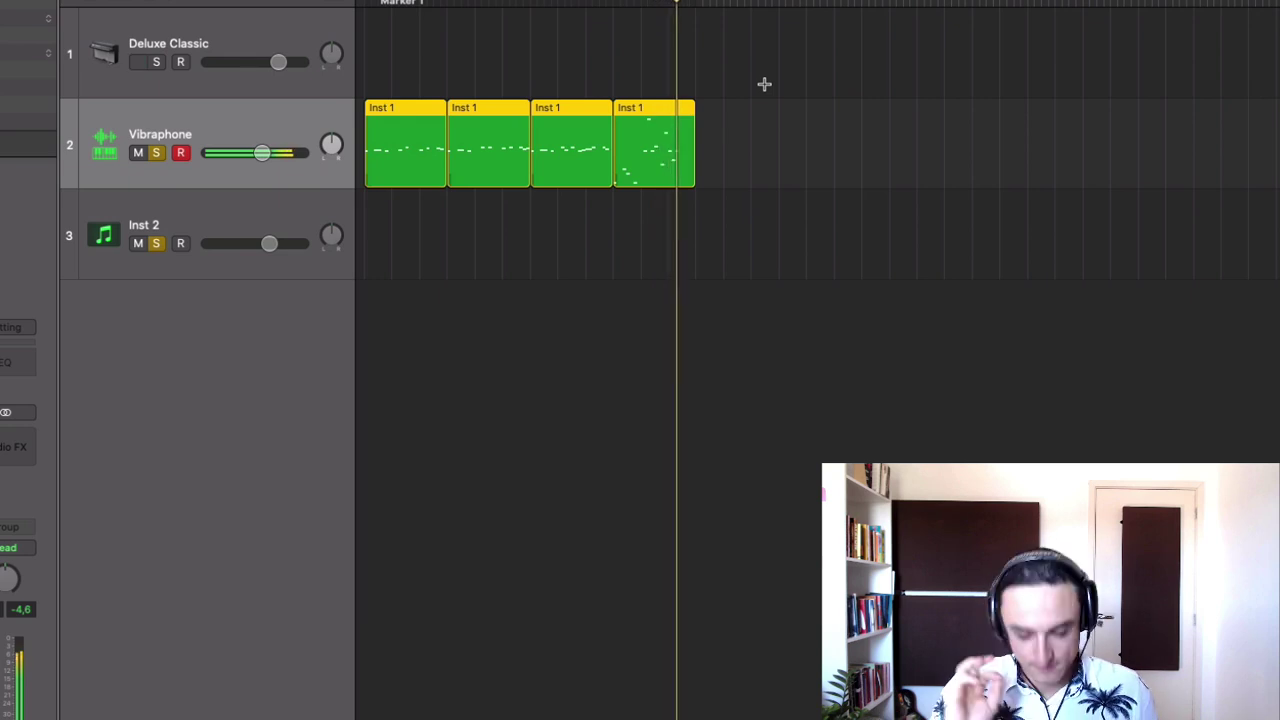
key(space)
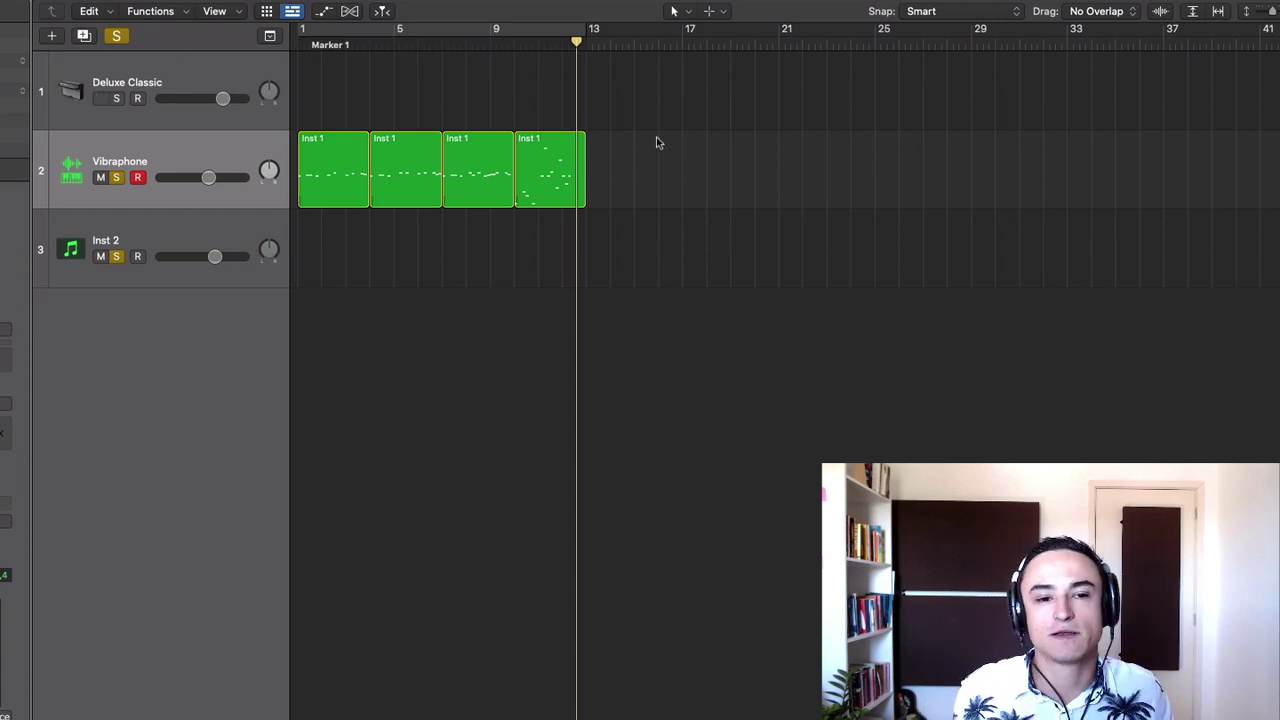
Open the first Vibraphone region in the Piano Roll and enlarge its notes.
double_click(357, 137)
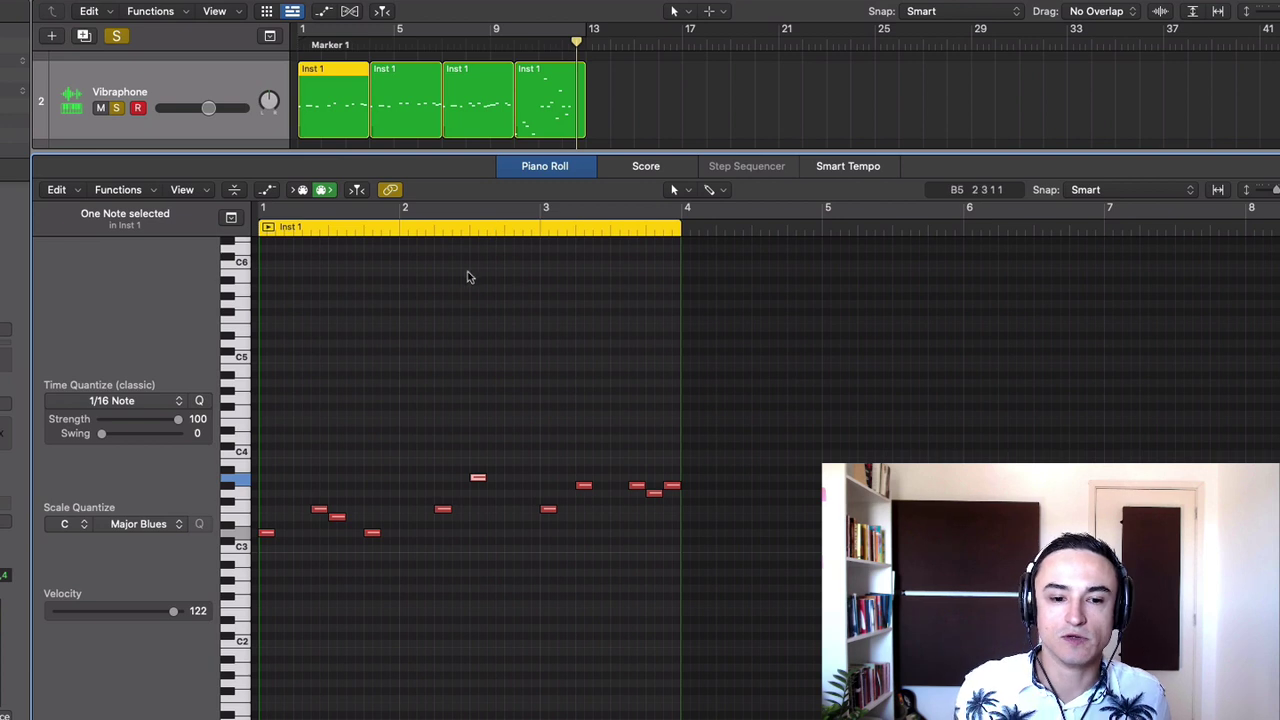
scroll(469, 274, up, 5)
scroll(468, 273, left, 2)
scroll(469, 274, left, 2)
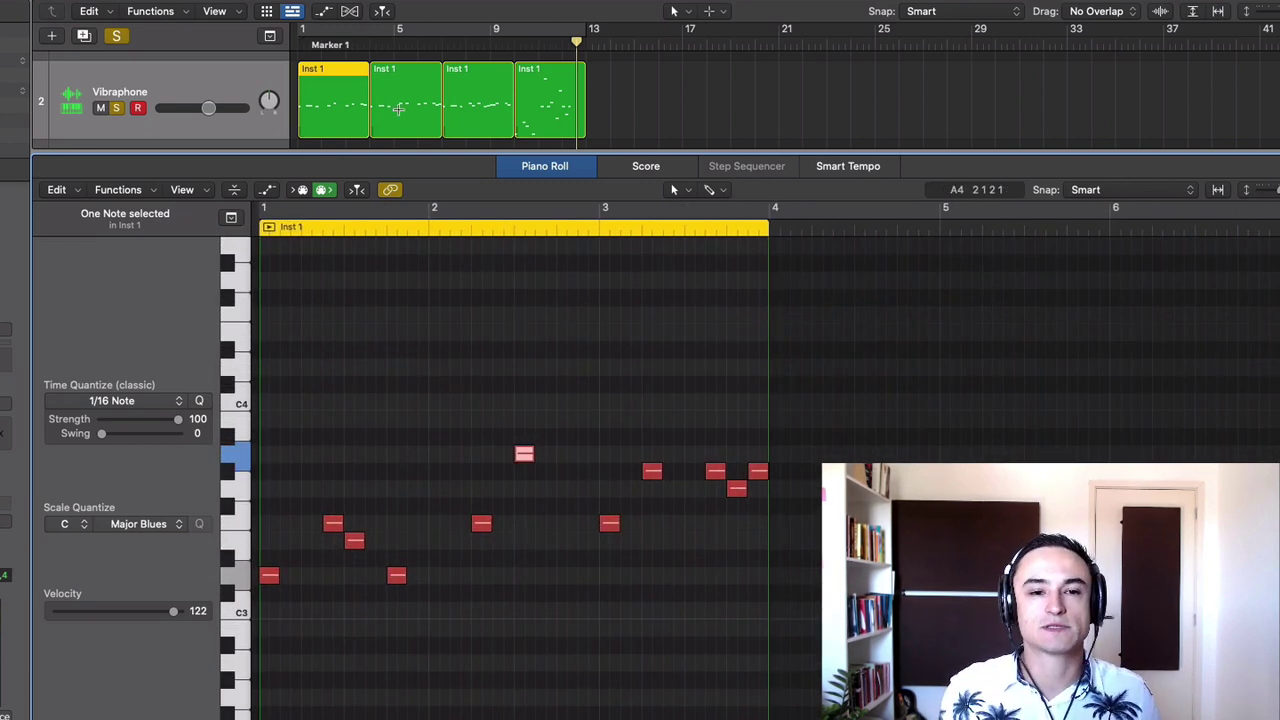
Set the cycle range from bar 1 to bar 4 over the first Vibraphone region and play it.
click(301, 28)
click(301, 29)
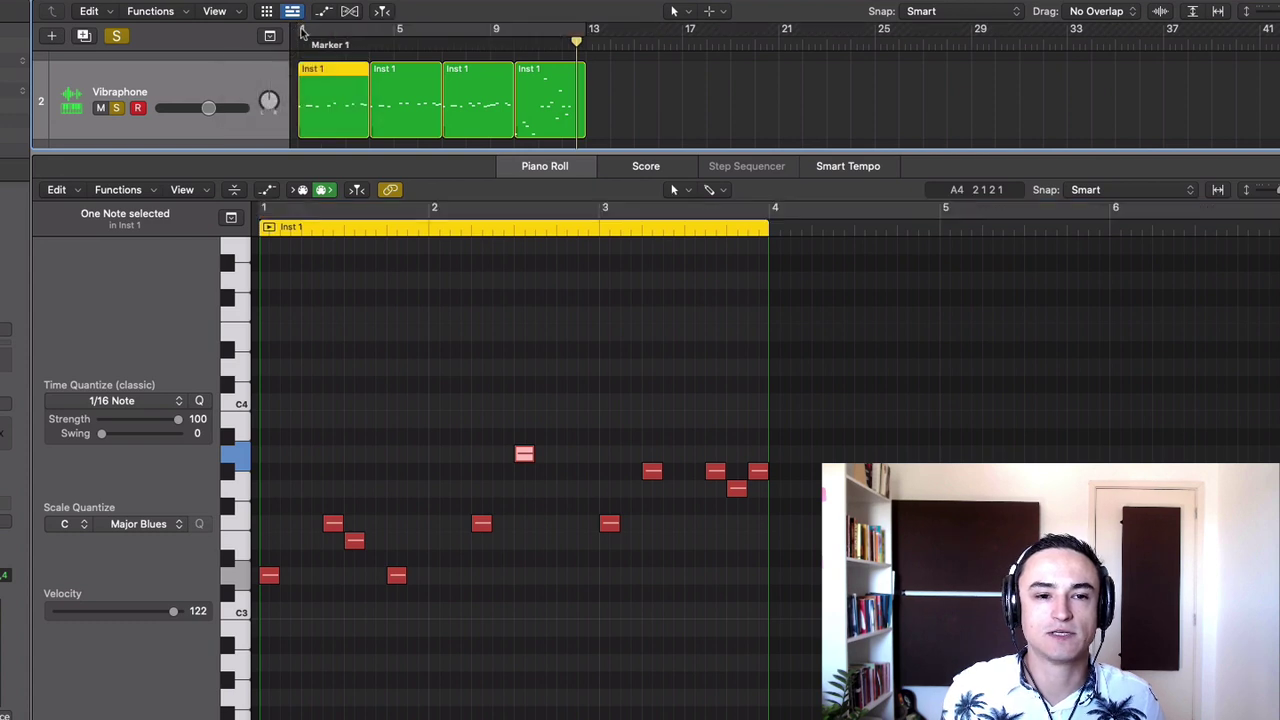
drag(302, 30, 371, 55)
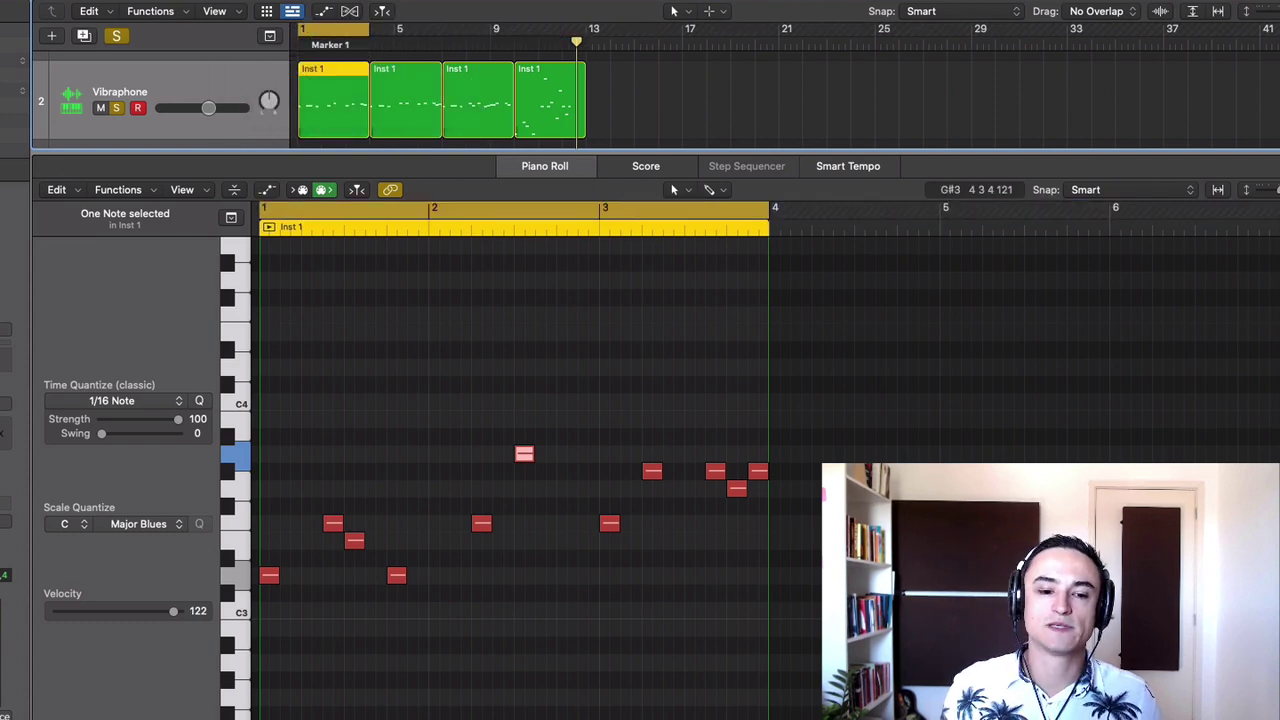
key(space)
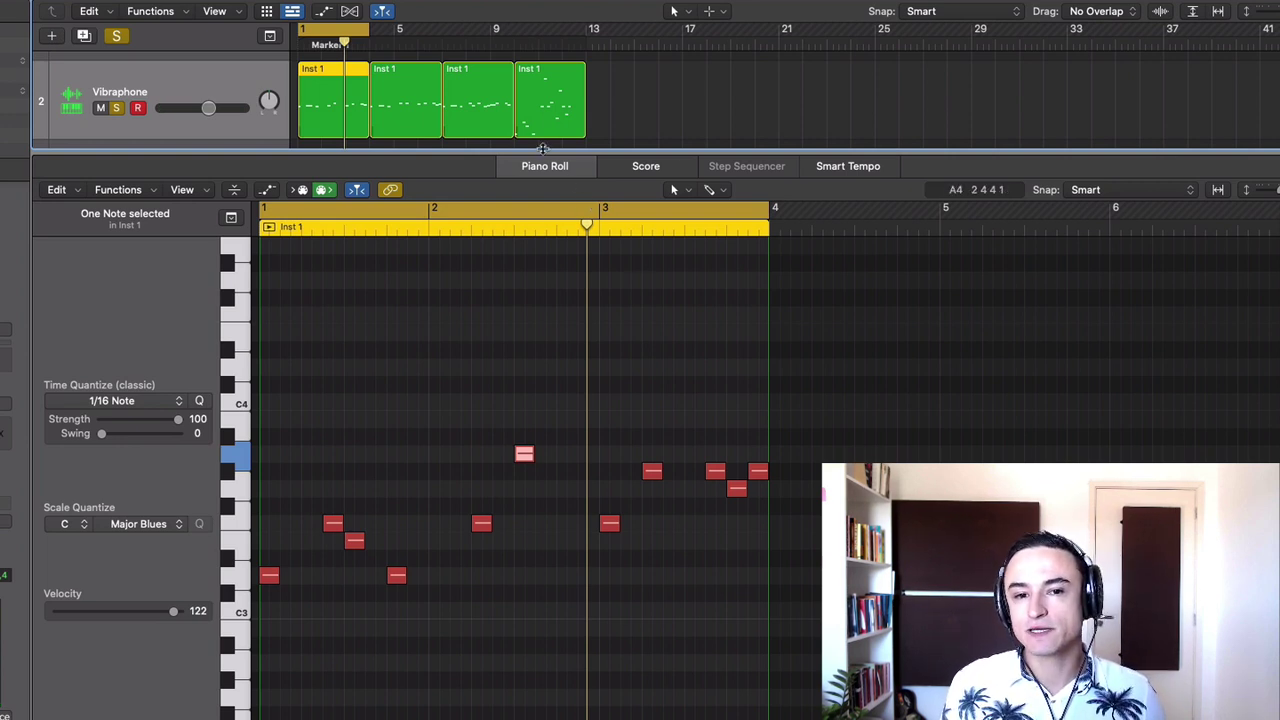
Enlarge the Tracks area slightly and compare the notes of the first and second Vibraphone regions.
drag(541, 150, 541, 195)
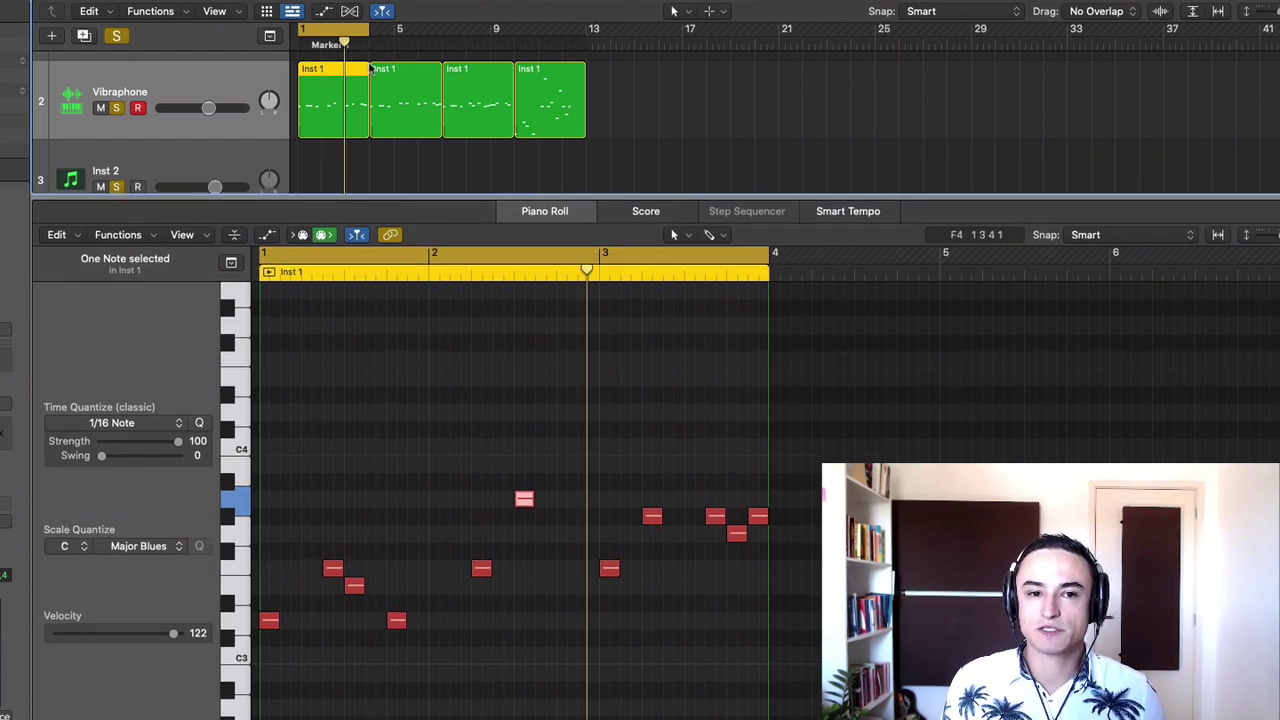
click(431, 76)
click(479, 76)
click(567, 77)
click(333, 76)
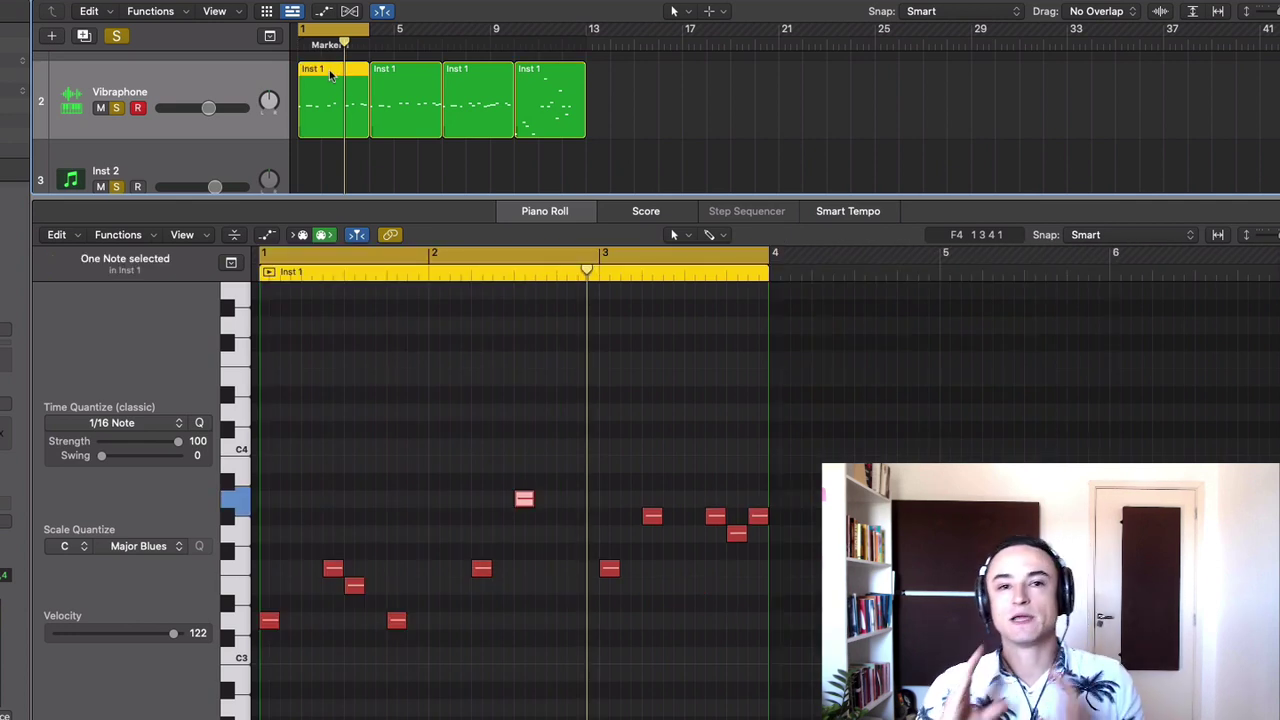
click(413, 72)
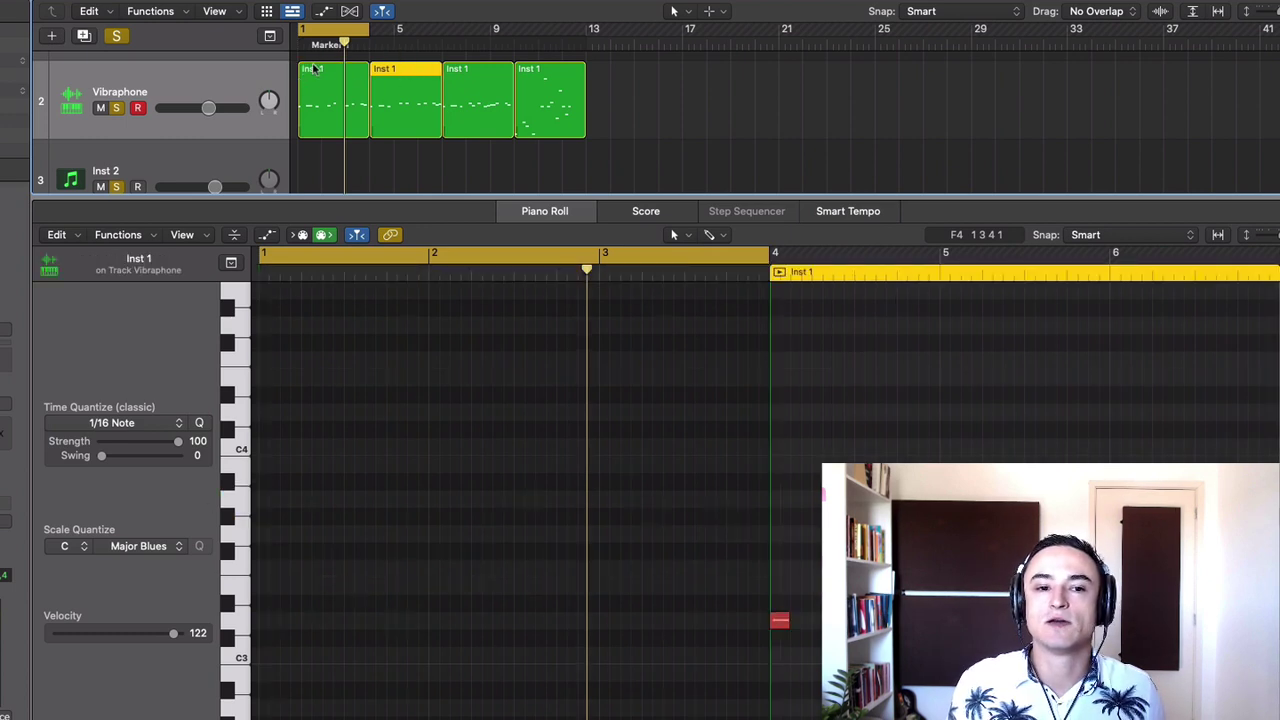
click(314, 68)
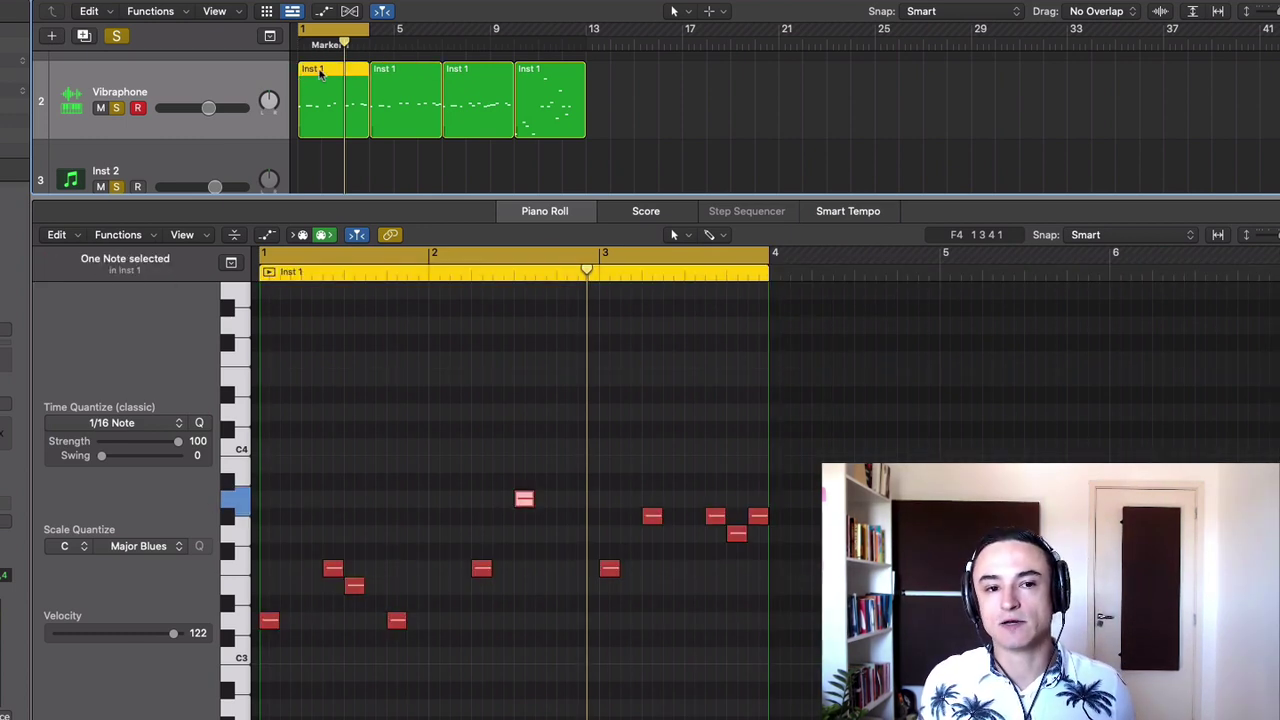
click(416, 82)
click(335, 76)
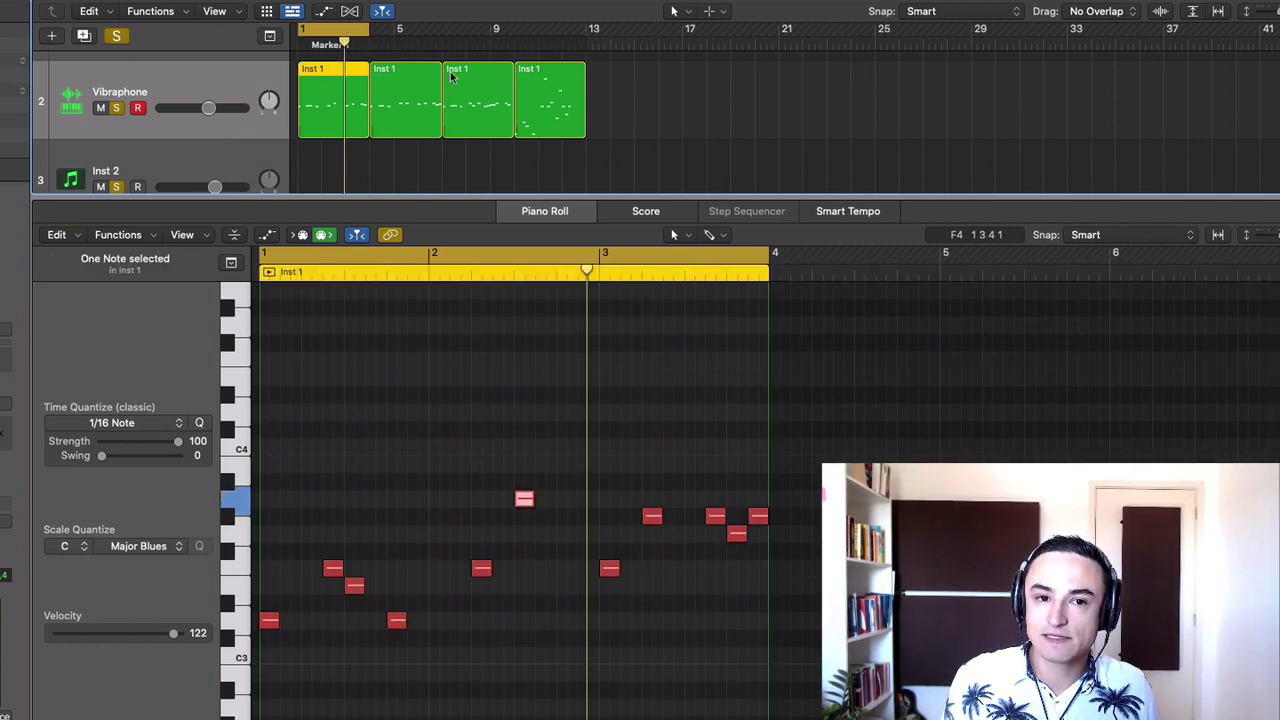
click(409, 78)
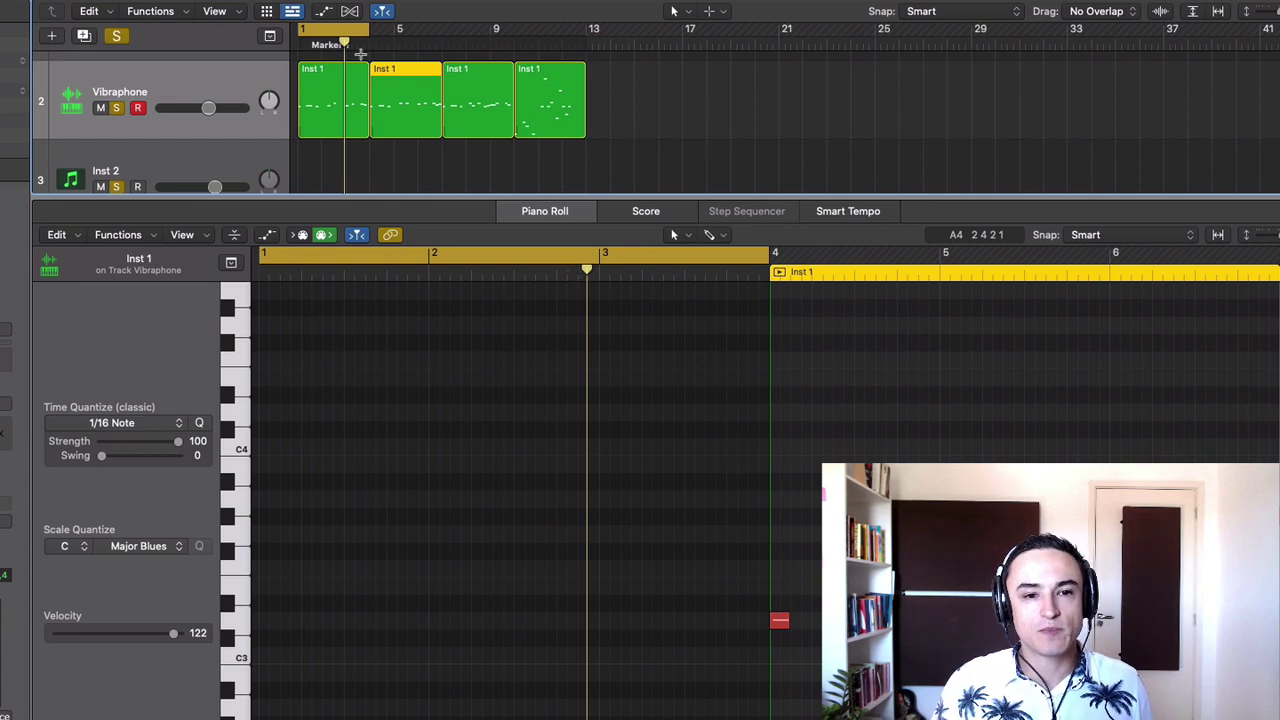
Extend the cycle range to bar 7, play the first two regions while examining the second's notes, and turn cycling off.
click(360, 67)
drag(369, 35, 442, 52)
key(space)
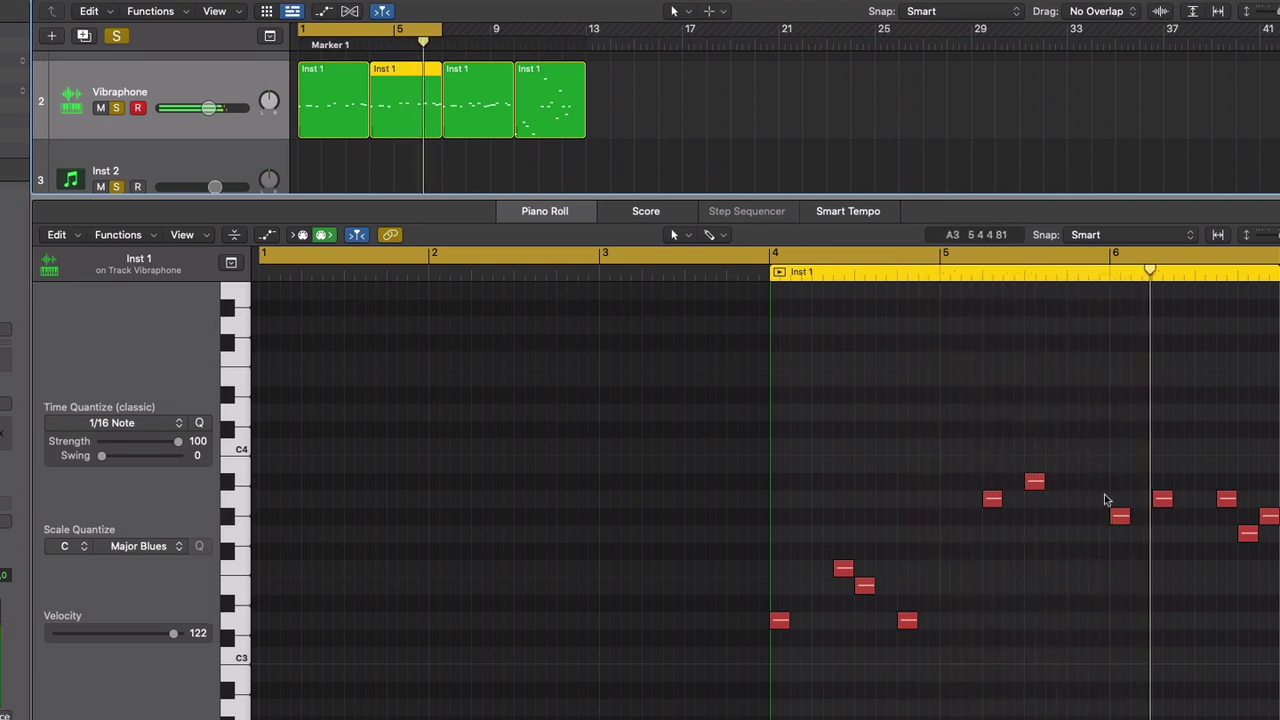
drag(917, 428, 1161, 544)
click(1003, 409)
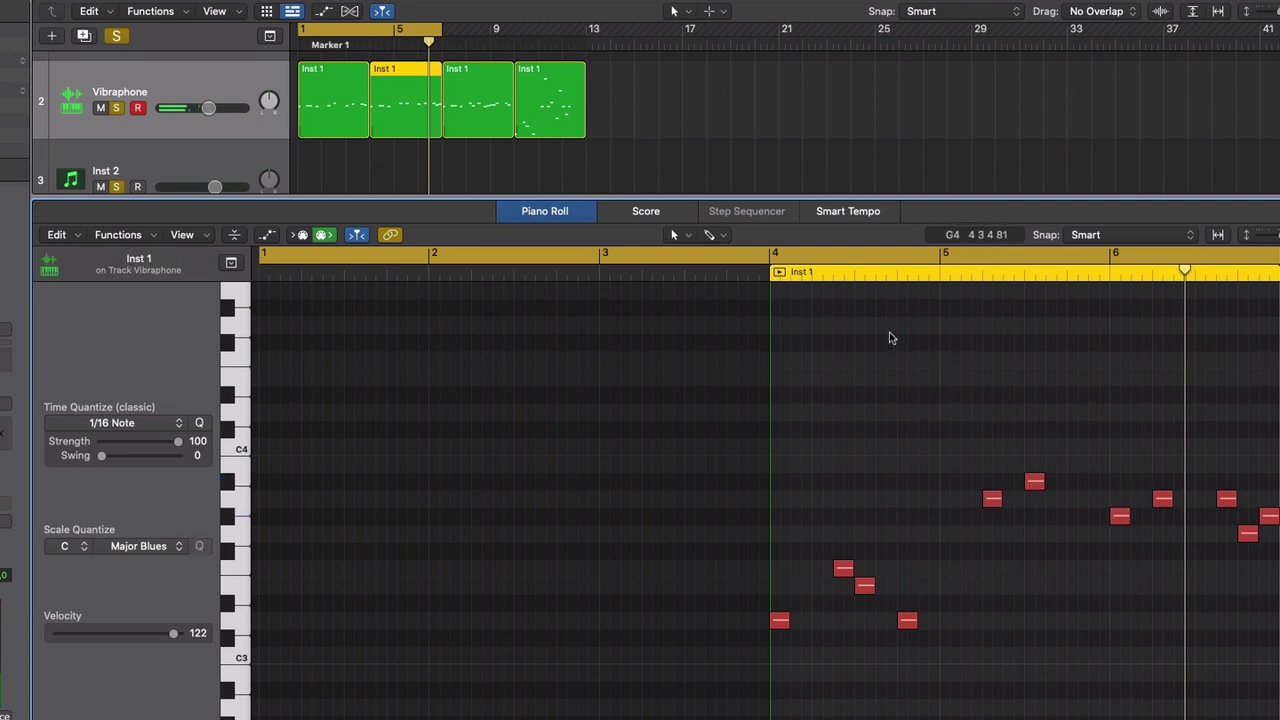
click(418, 31)
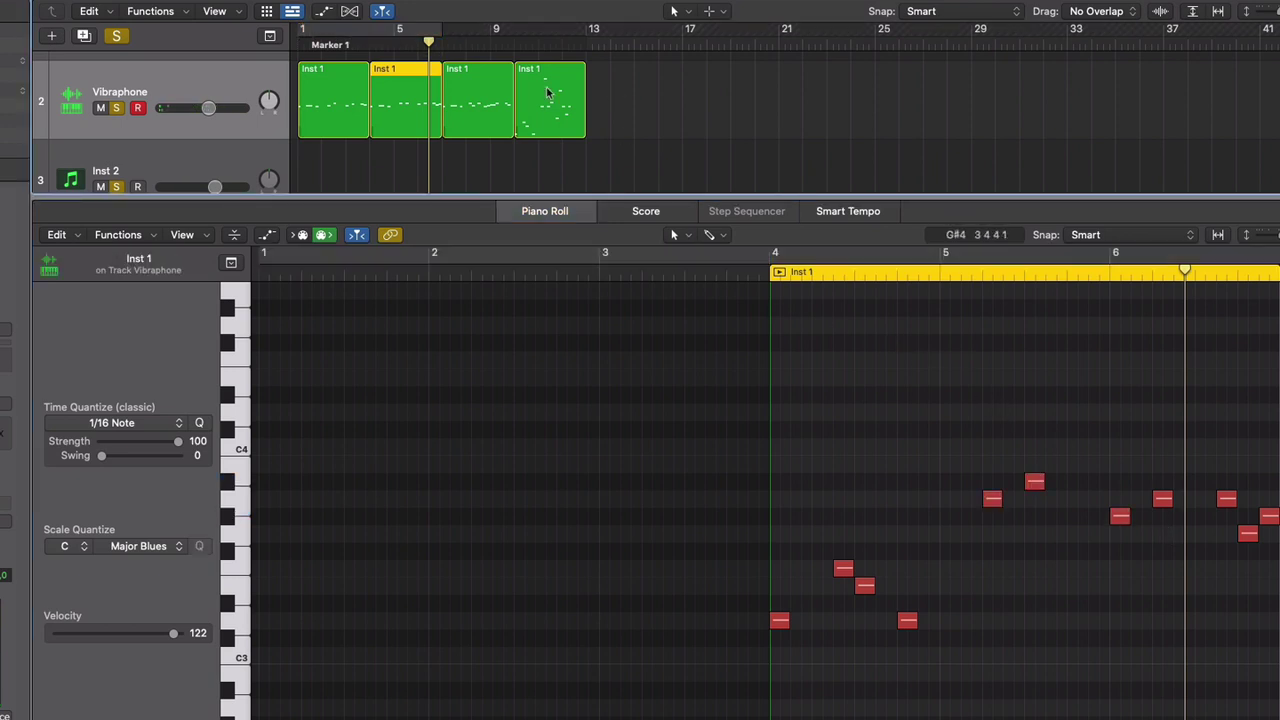
Compare the notes of all four Vibraphone regions in the Piano Roll by viewing them one after another.
click(497, 80)
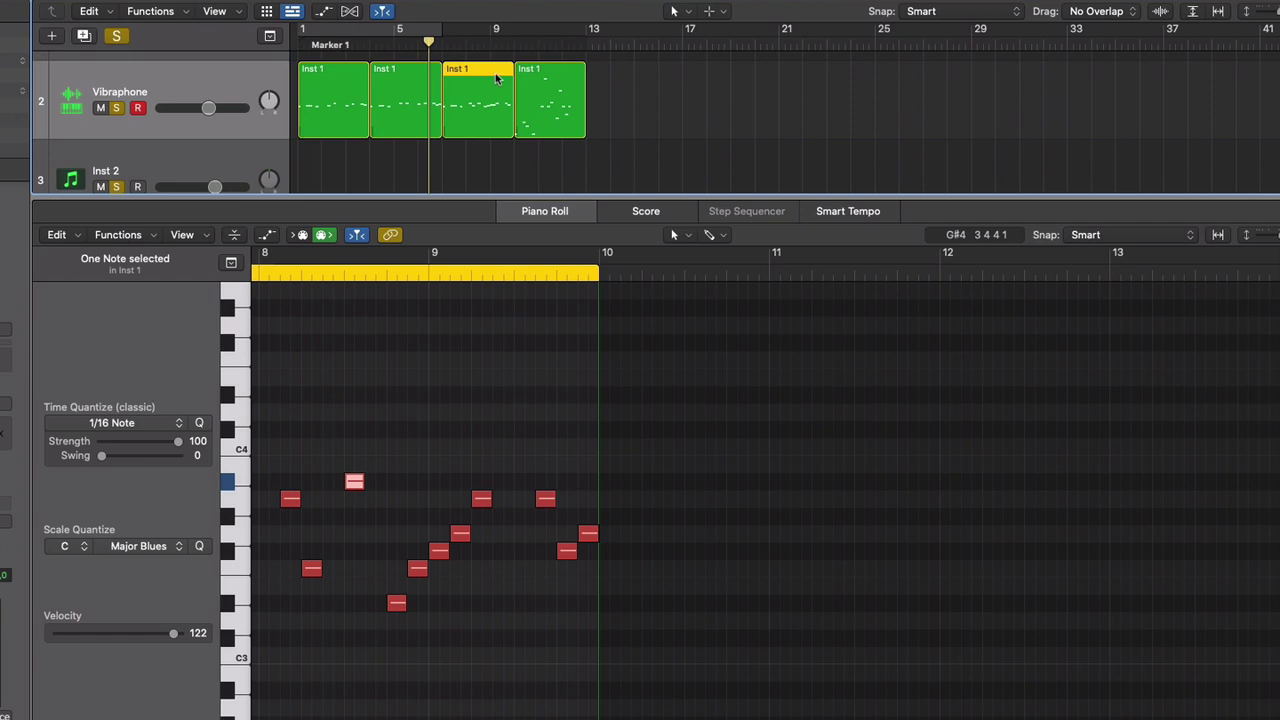
click(313, 75)
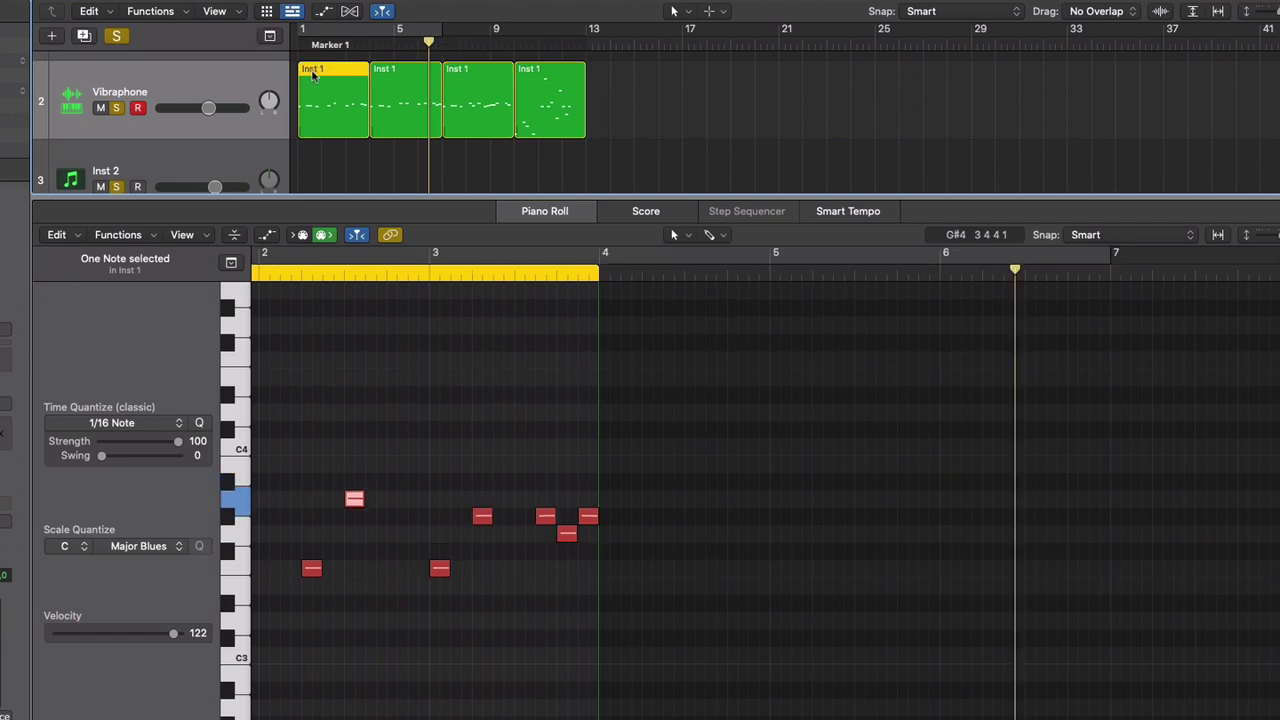
click(398, 79)
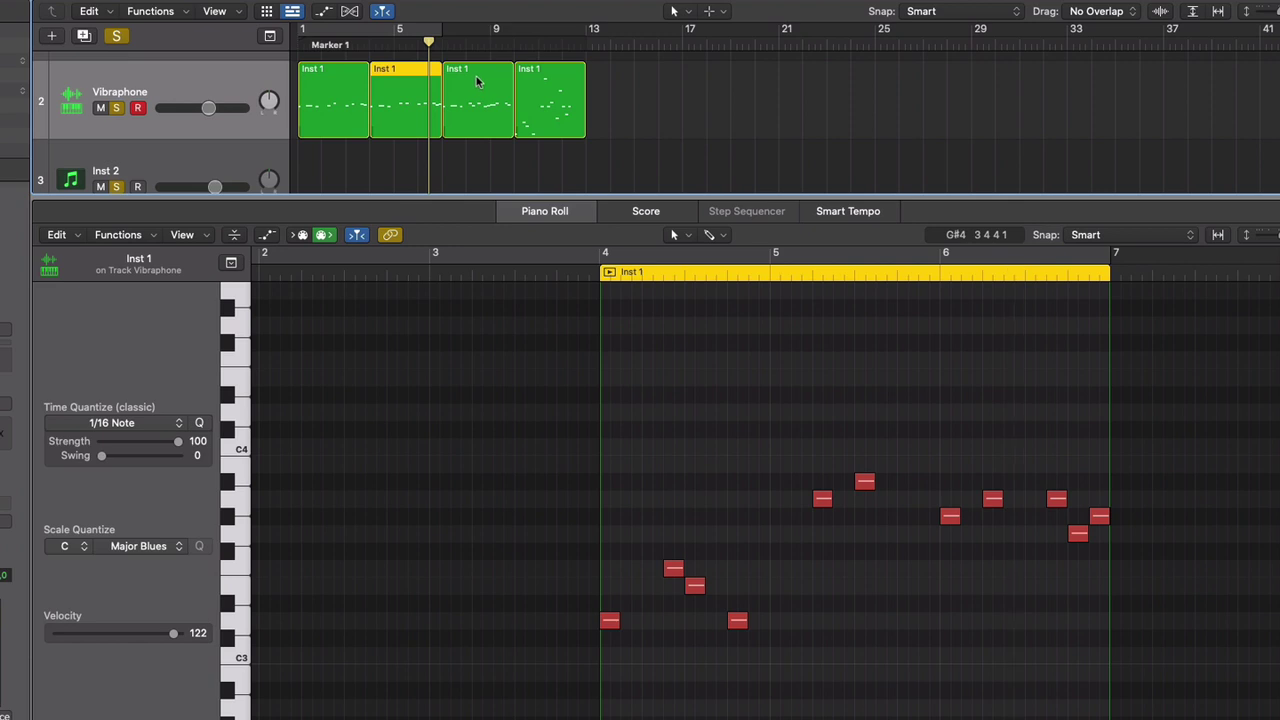
click(478, 84)
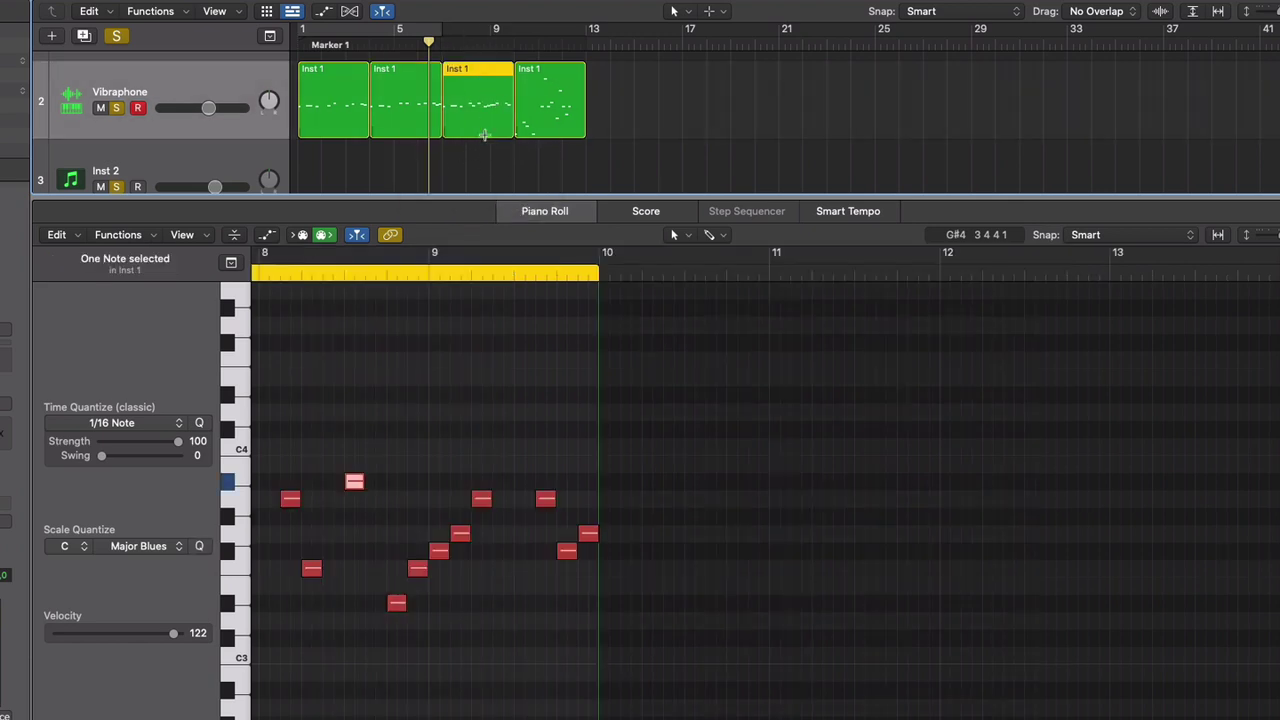
click(574, 93)
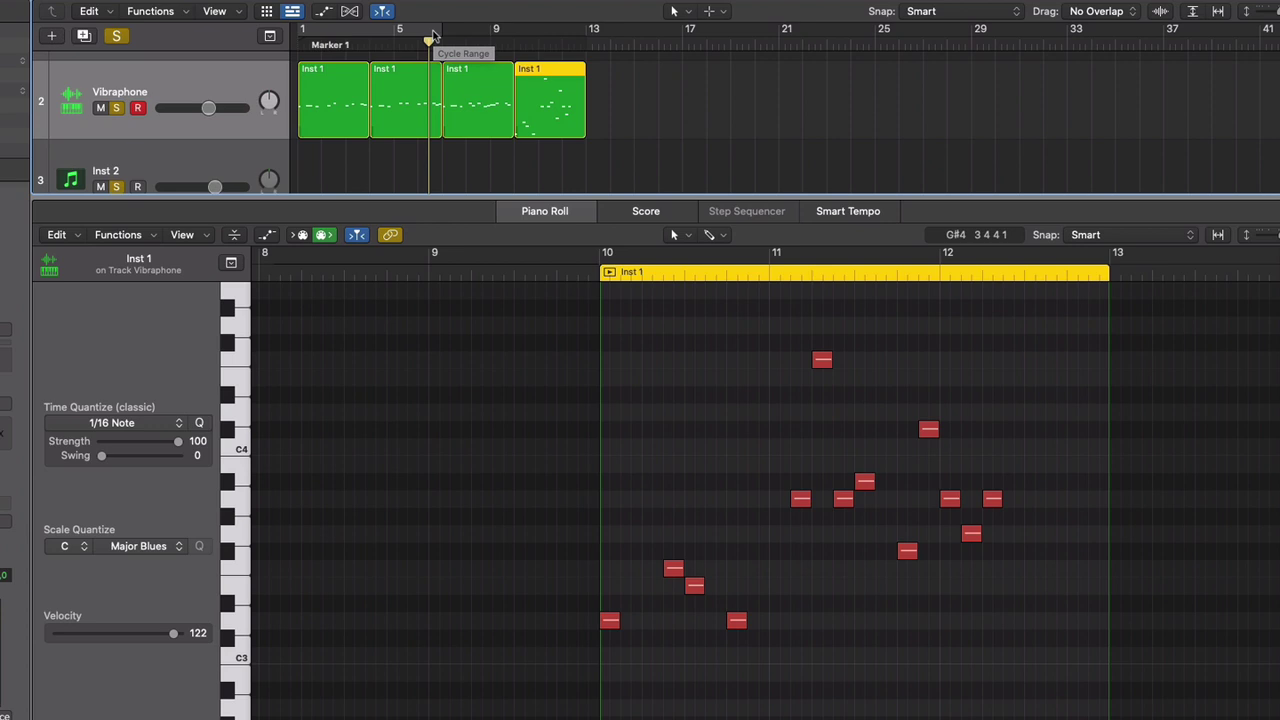
click(363, 72)
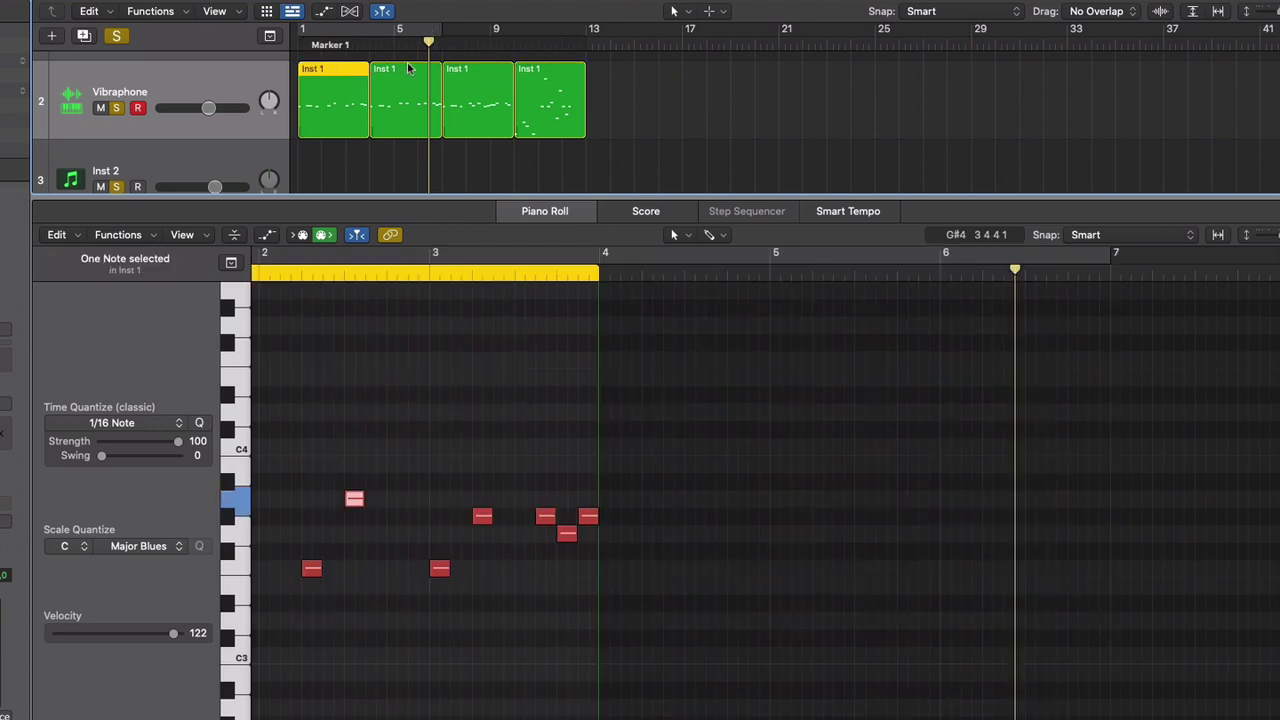
click(408, 68)
click(492, 78)
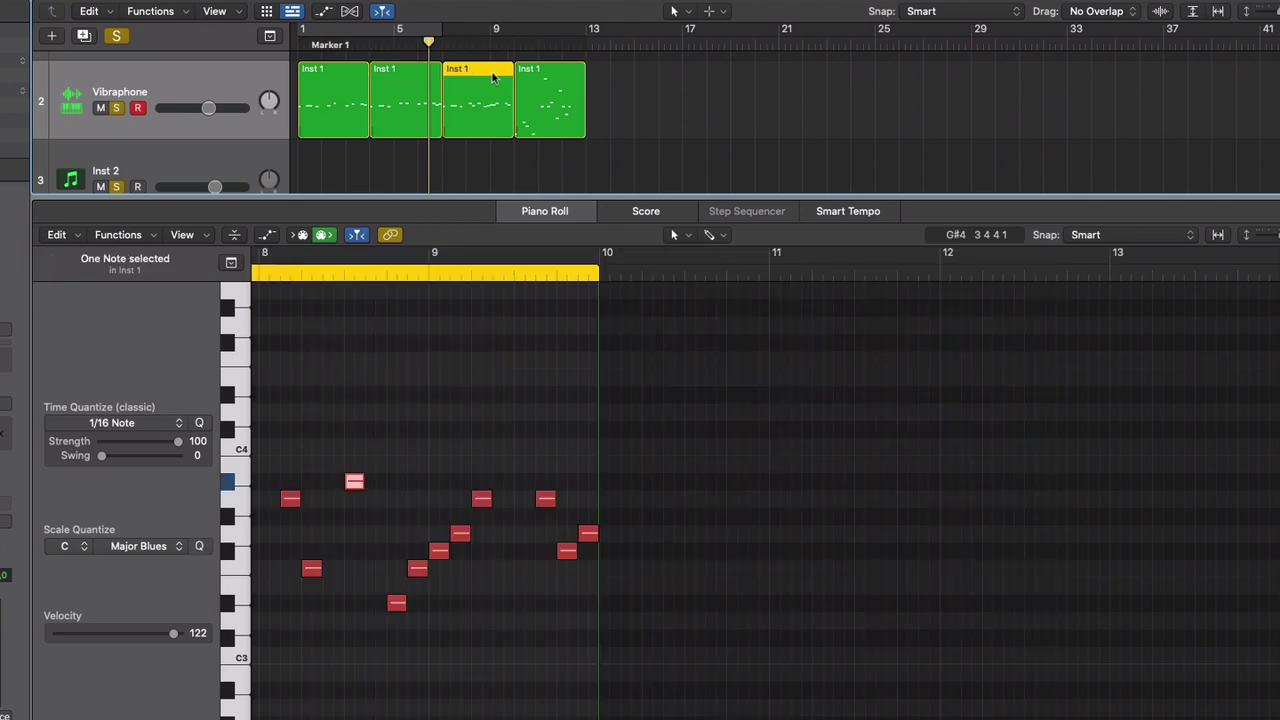
click(572, 90)
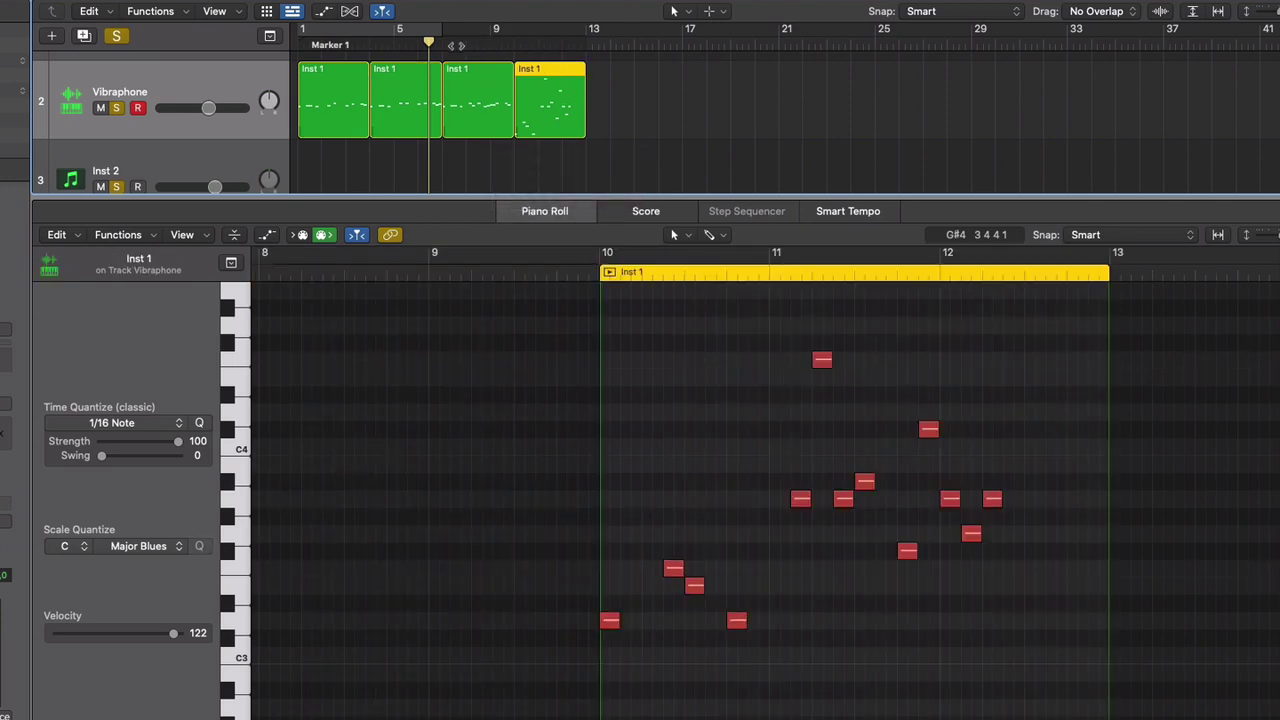
Show the first Vibraphone region's notes and play the whole four-region melody from the beginning.
key(space)
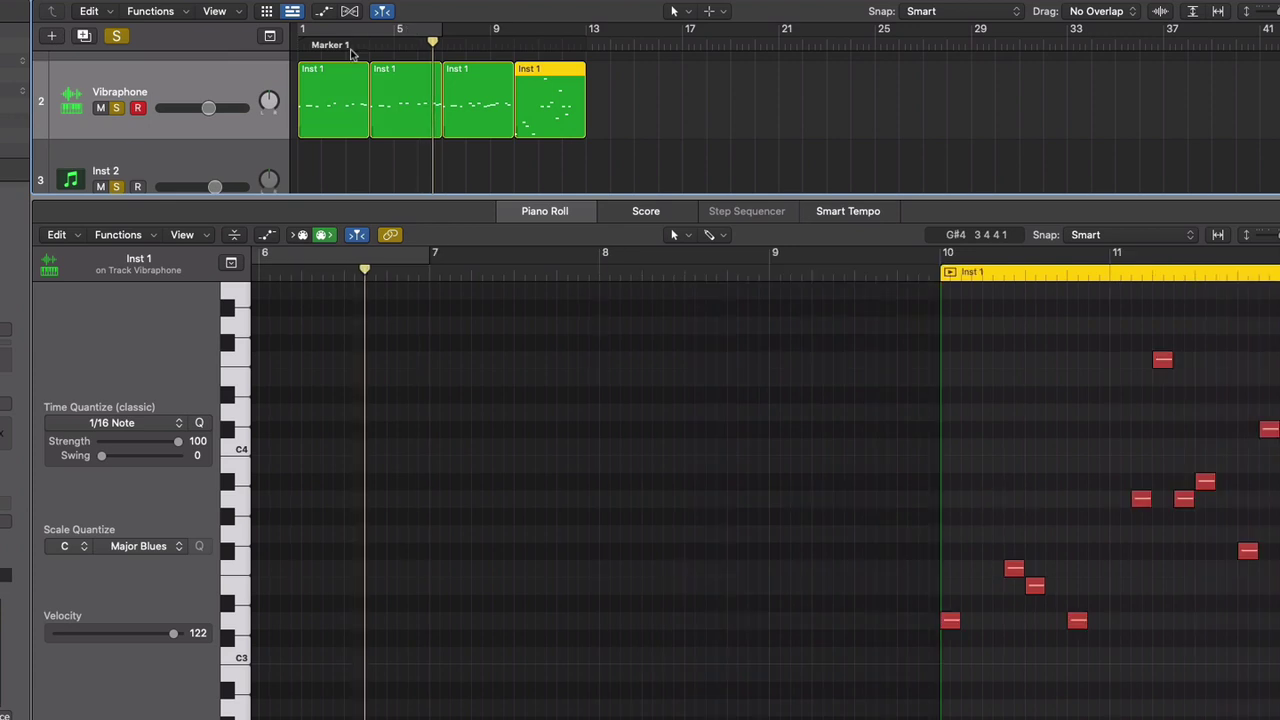
click(323, 69)
key(Return)
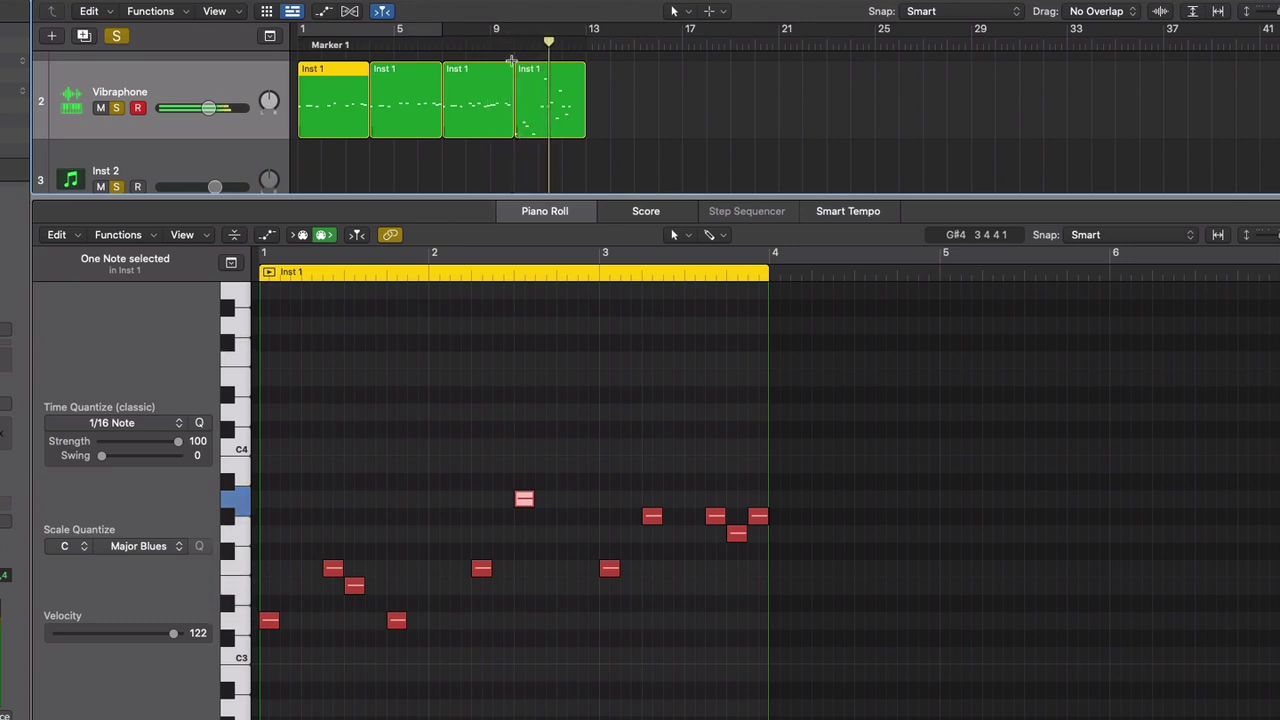
Examine the notes of the fourth Vibraphone region between bars 10 and 13 in the Piano Roll.
click(537, 74)
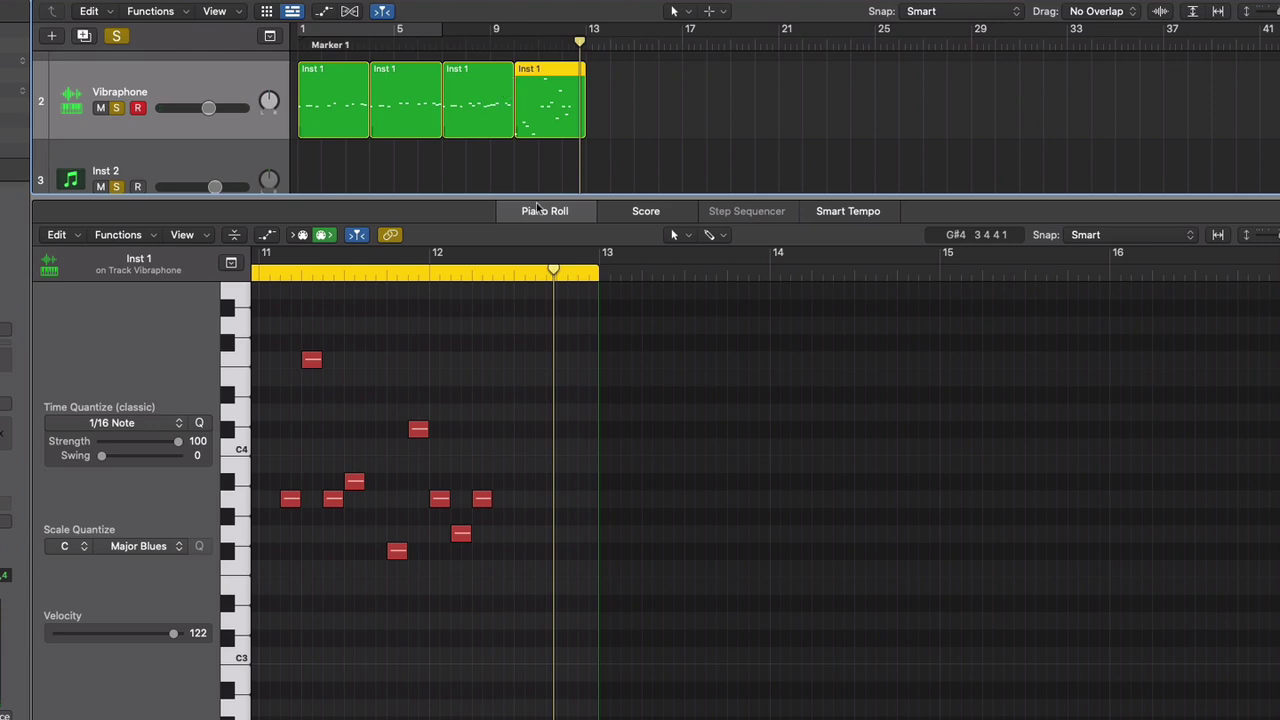
scroll(560, 414, left, 10)
scroll(575, 408, right, 6)
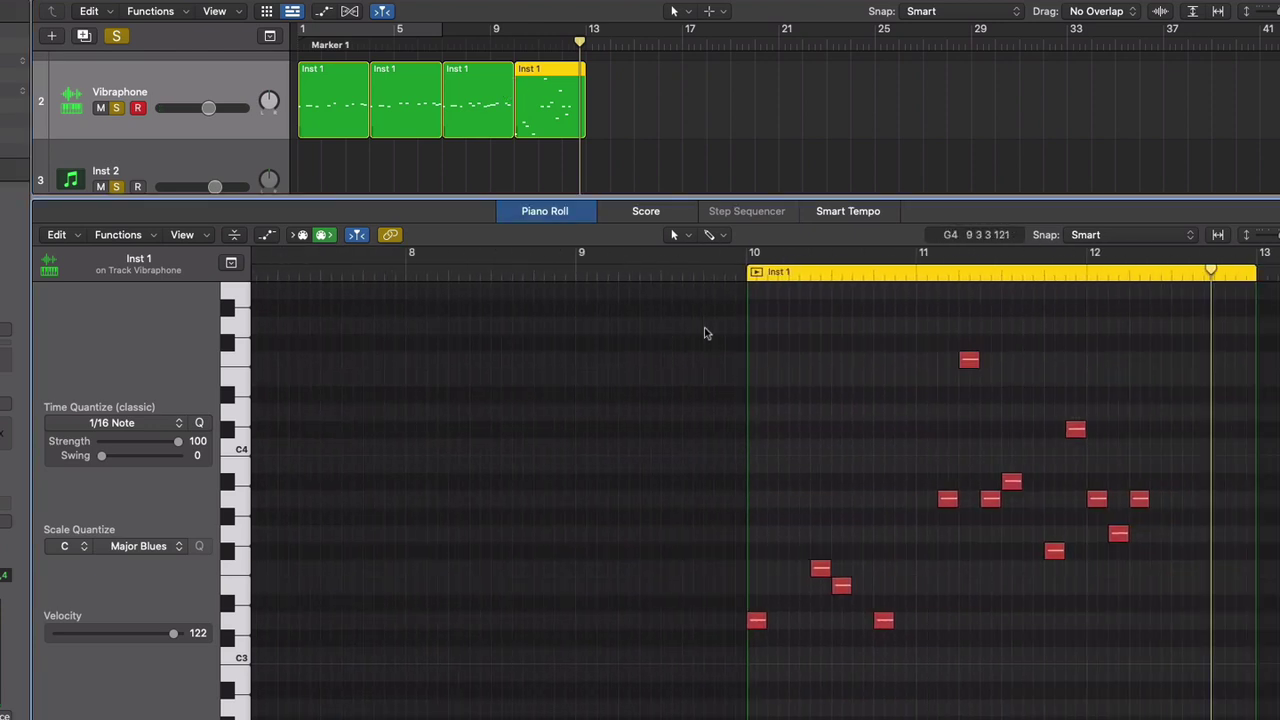
drag(1022, 676, 797, 326)
click(857, 458)
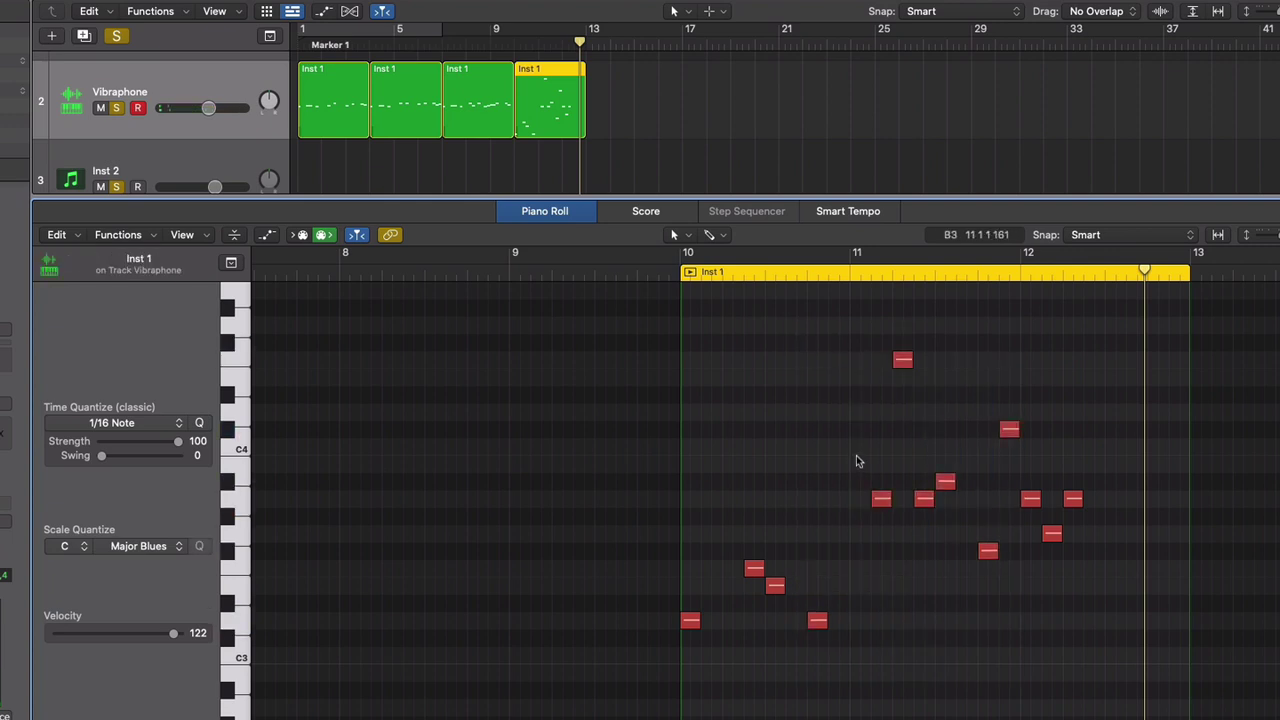
Enlarge the Tracks area over the Piano Roll, inspect the four regions' melodic contours, and shrink the tracks to a compact height.
scroll(357, 126, up, 5)
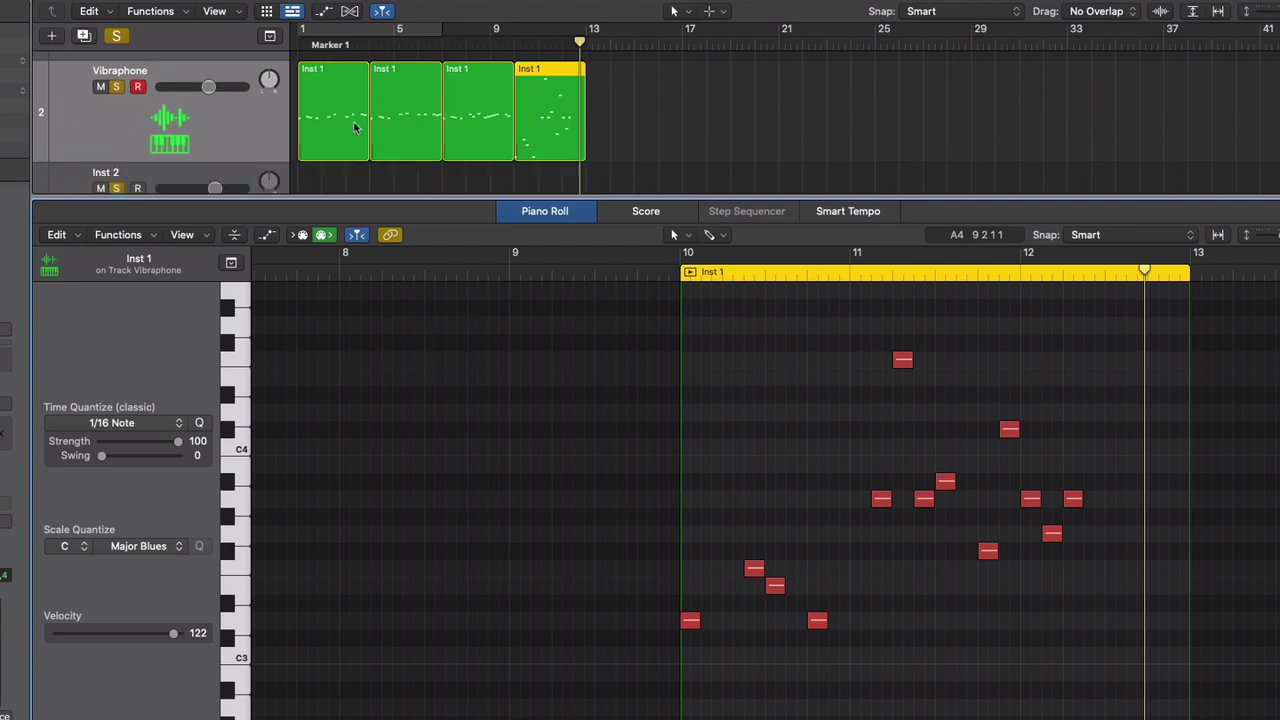
drag(535, 198, 571, 592)
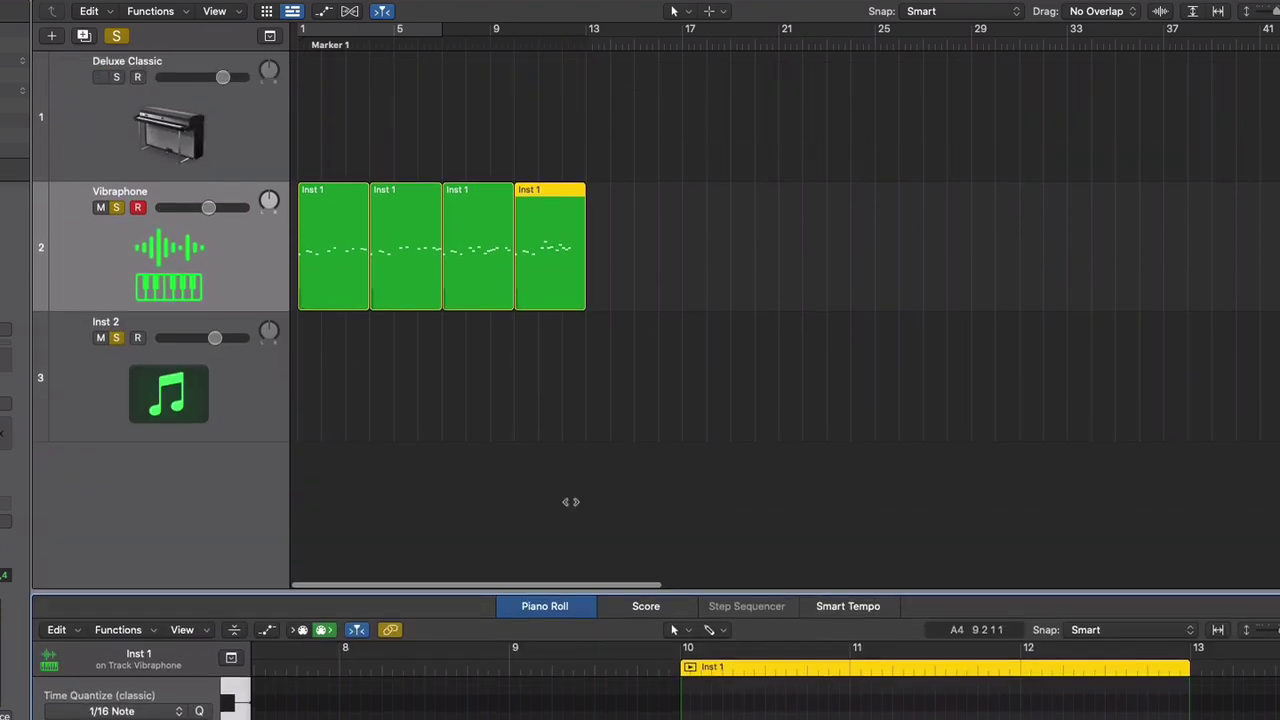
scroll(477, 351, up, 5)
scroll(477, 351, down, 5)
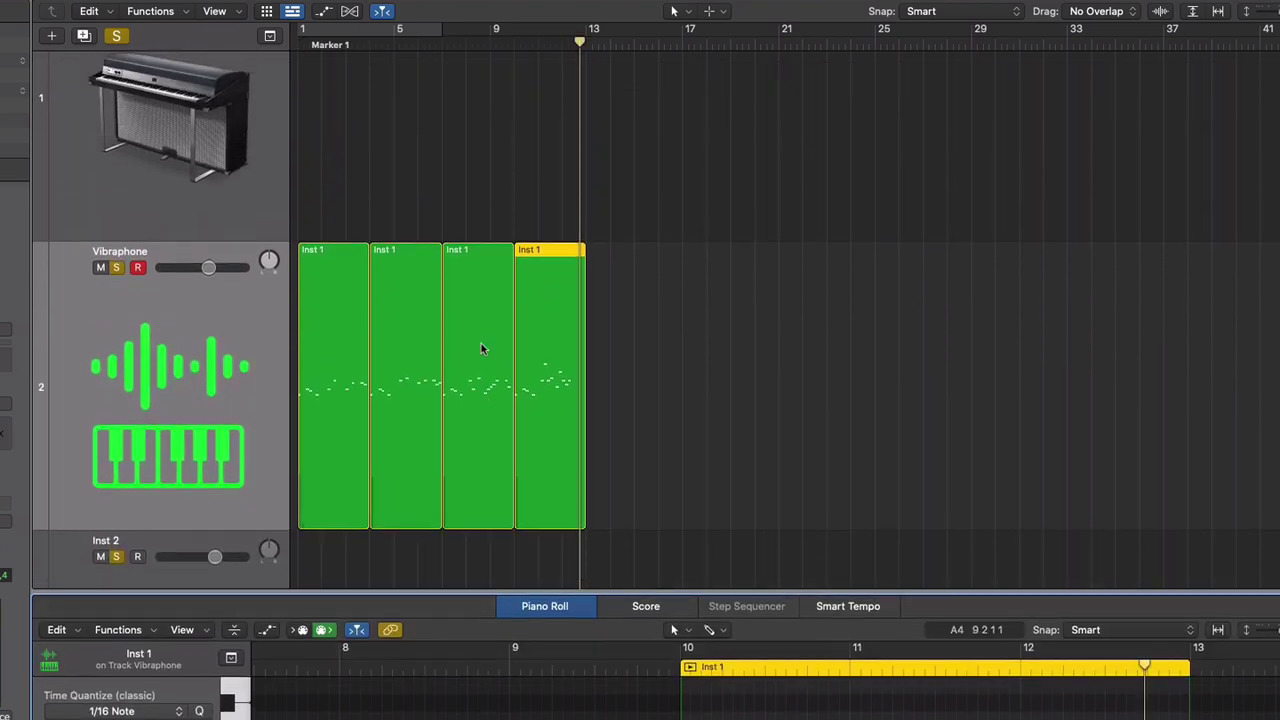
scroll(481, 348, down, 2)
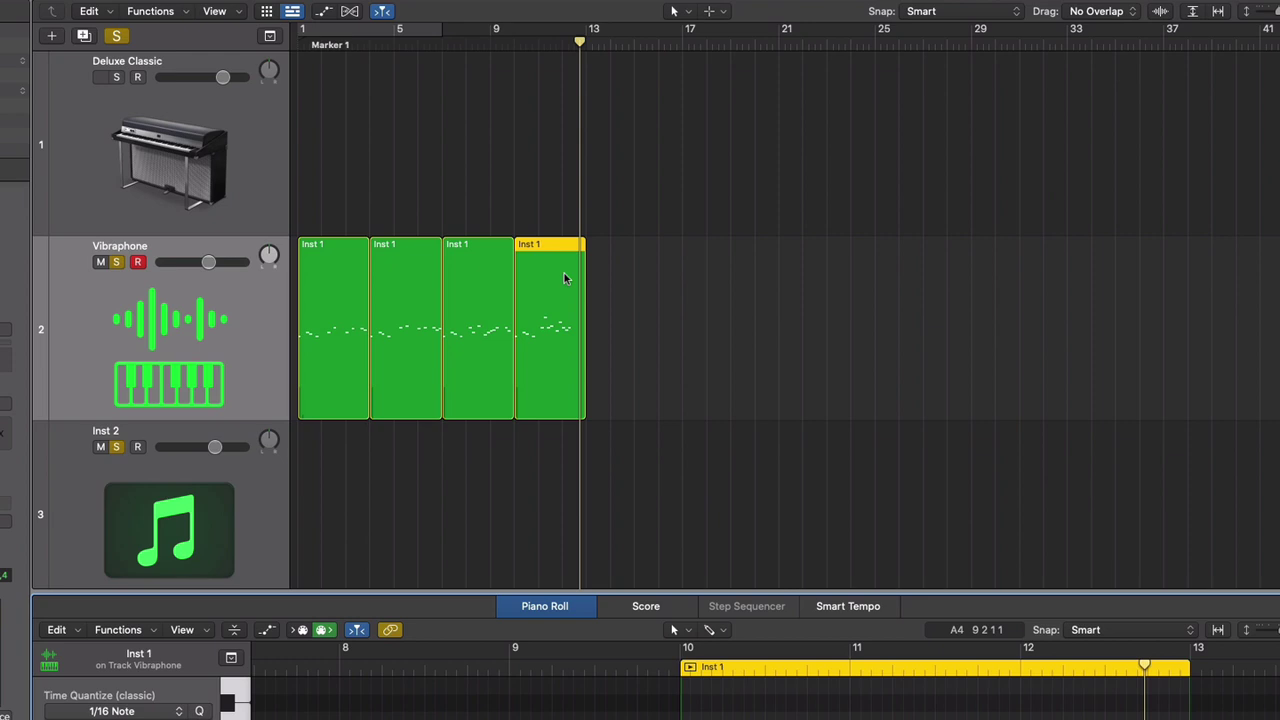
scroll(560, 280, down, 5)
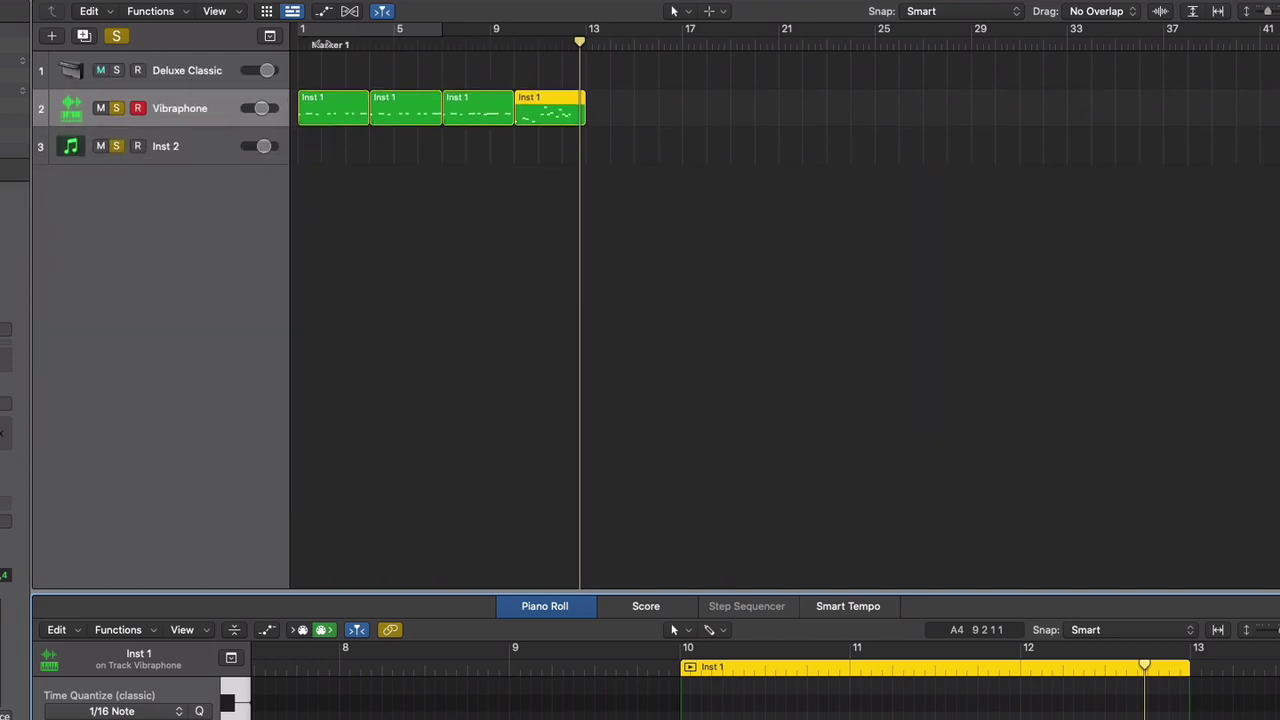
Set the cycle range over the four Vibraphone regions, bars 1 to 13, and play them from the beginning with the Inst 2 track selected.
click(309, 31)
drag(300, 31, 588, 66)
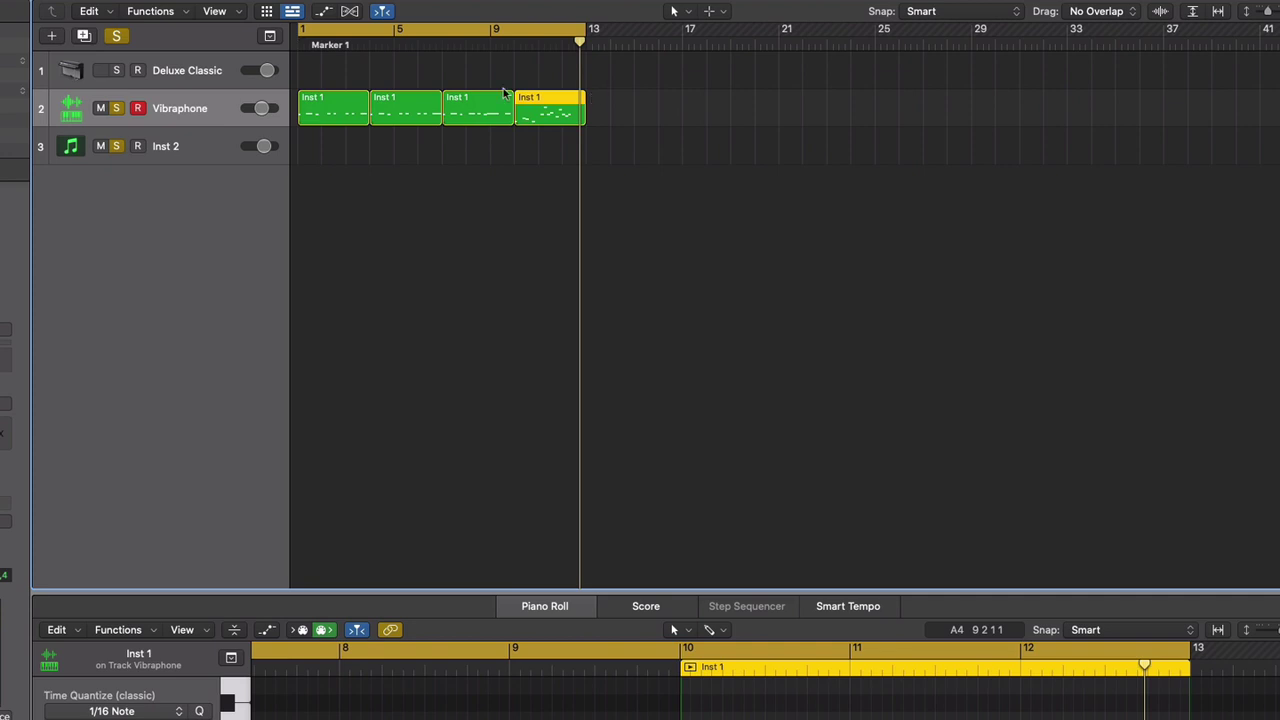
click(175, 145)
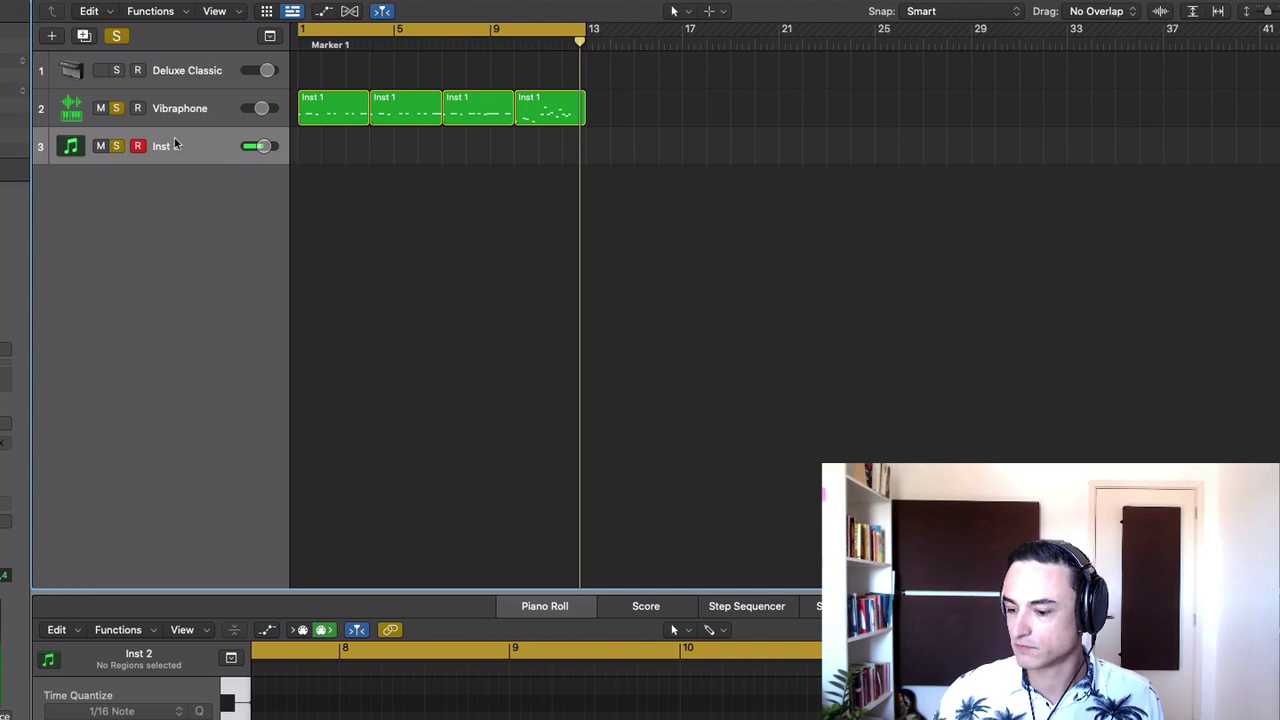
key(Return)
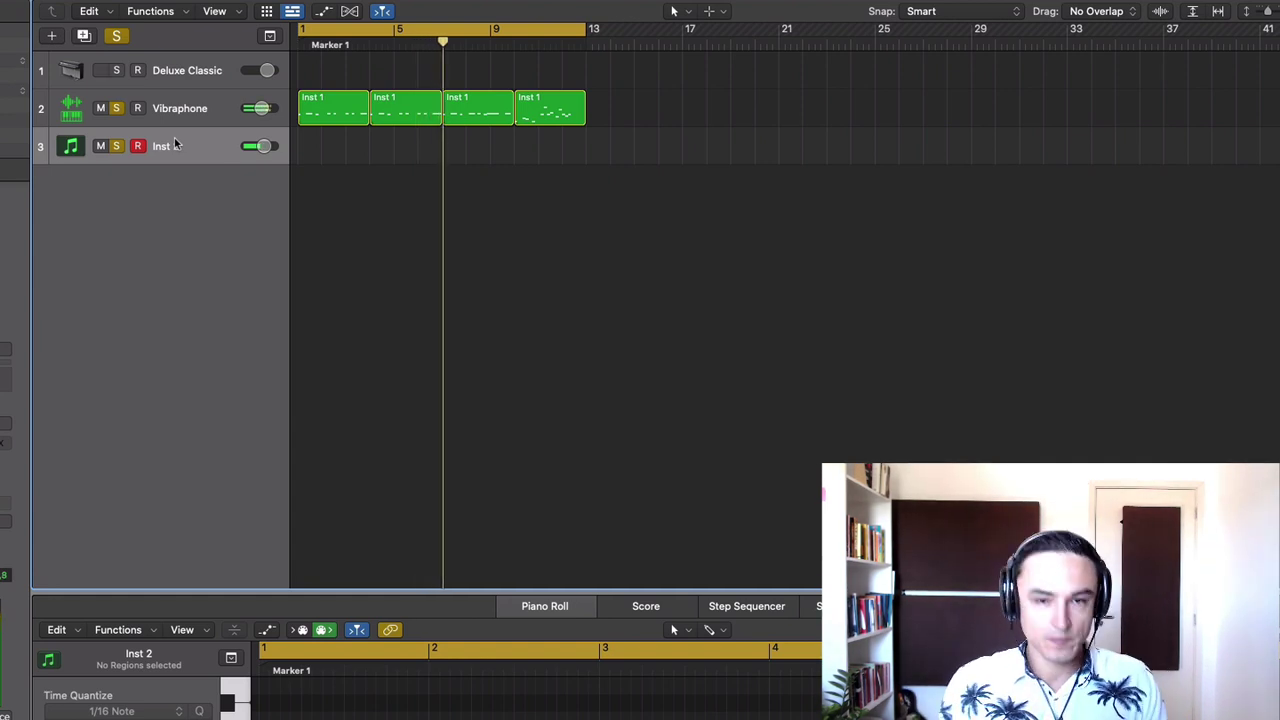
key(space)
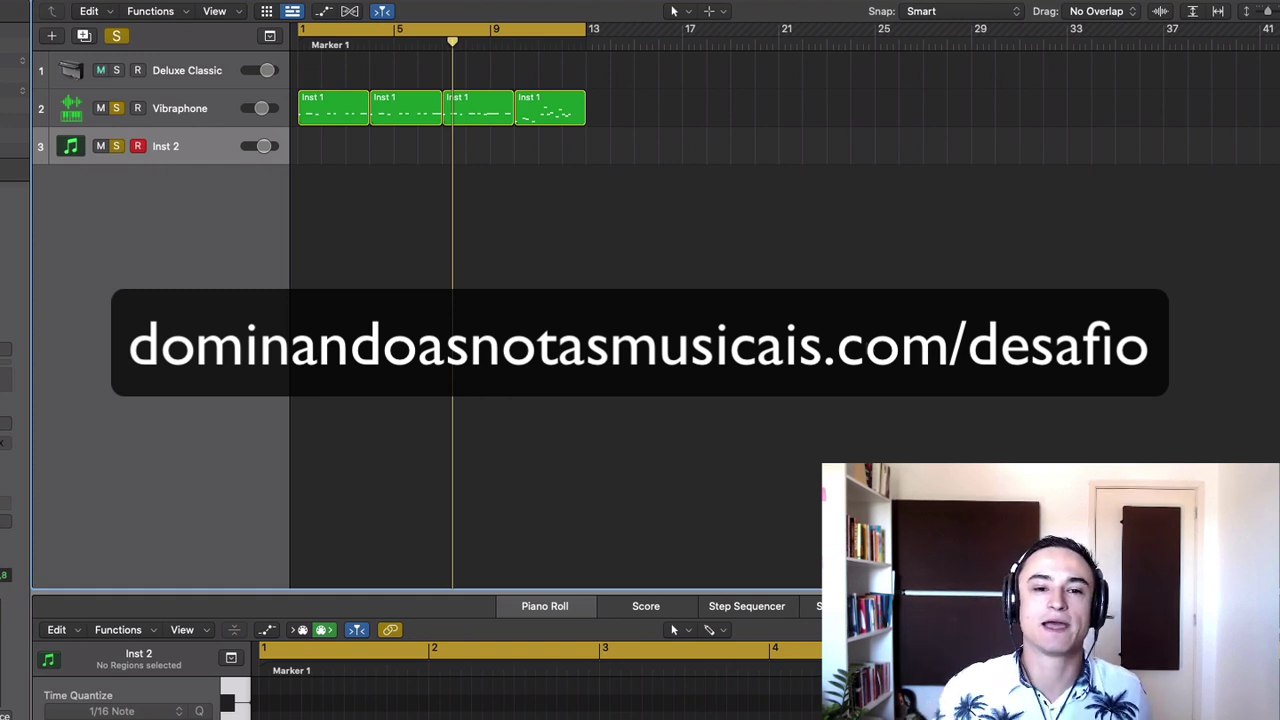
Extend the cycle range's end to bar 17 and play the Vibraphone melody from the beginning.
drag(583, 35, 690, 70)
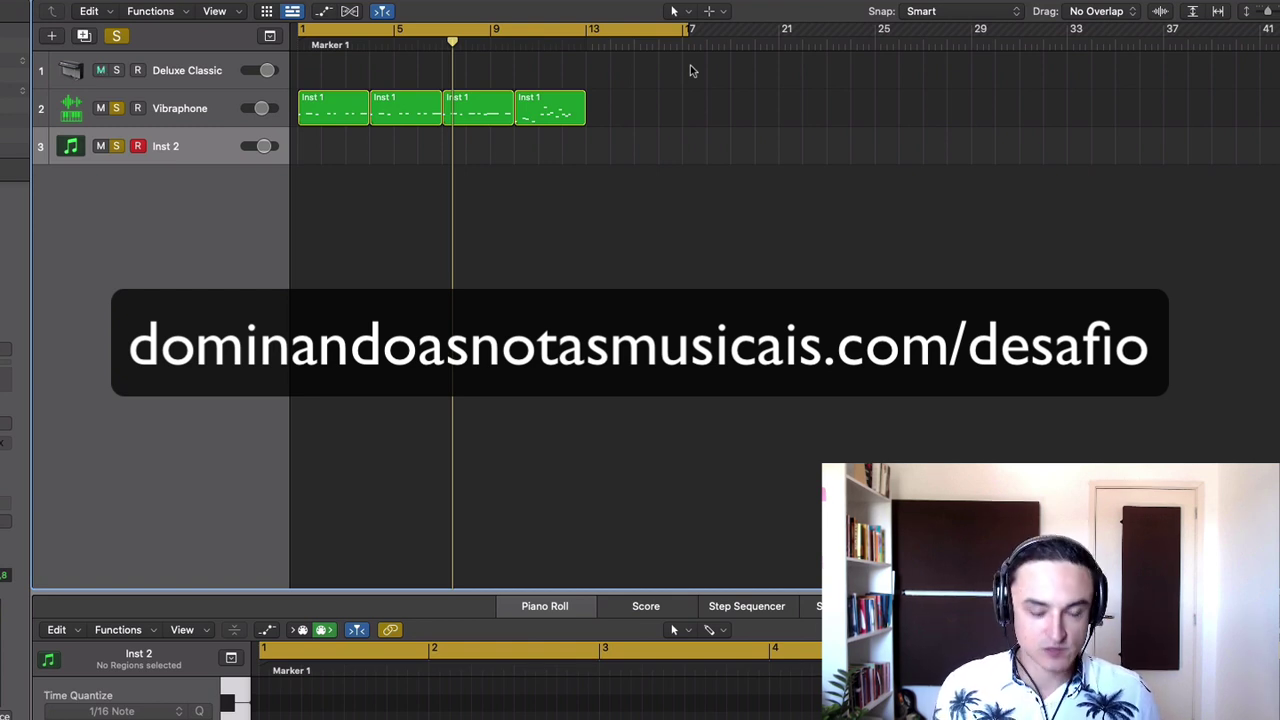
key(Return)
key(space)
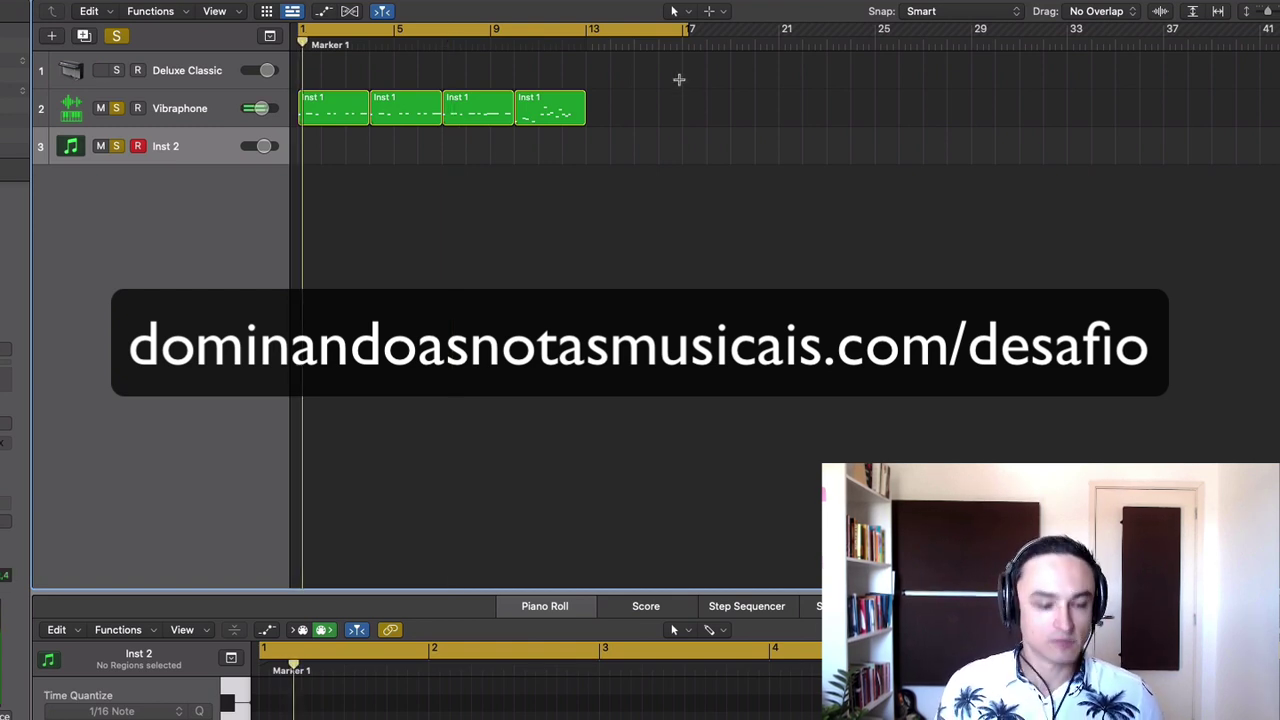